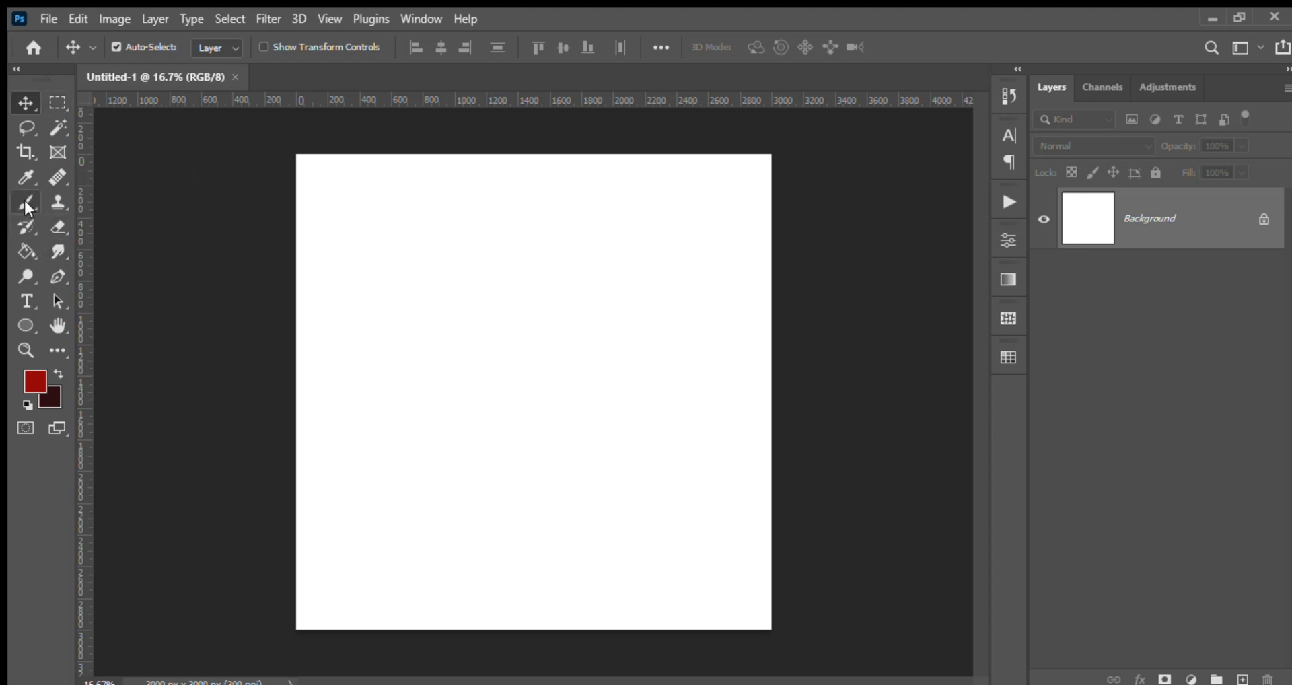
- Add a red 'RUST' text layer and drag it down toward the canvas centre
left_click(21, 297)
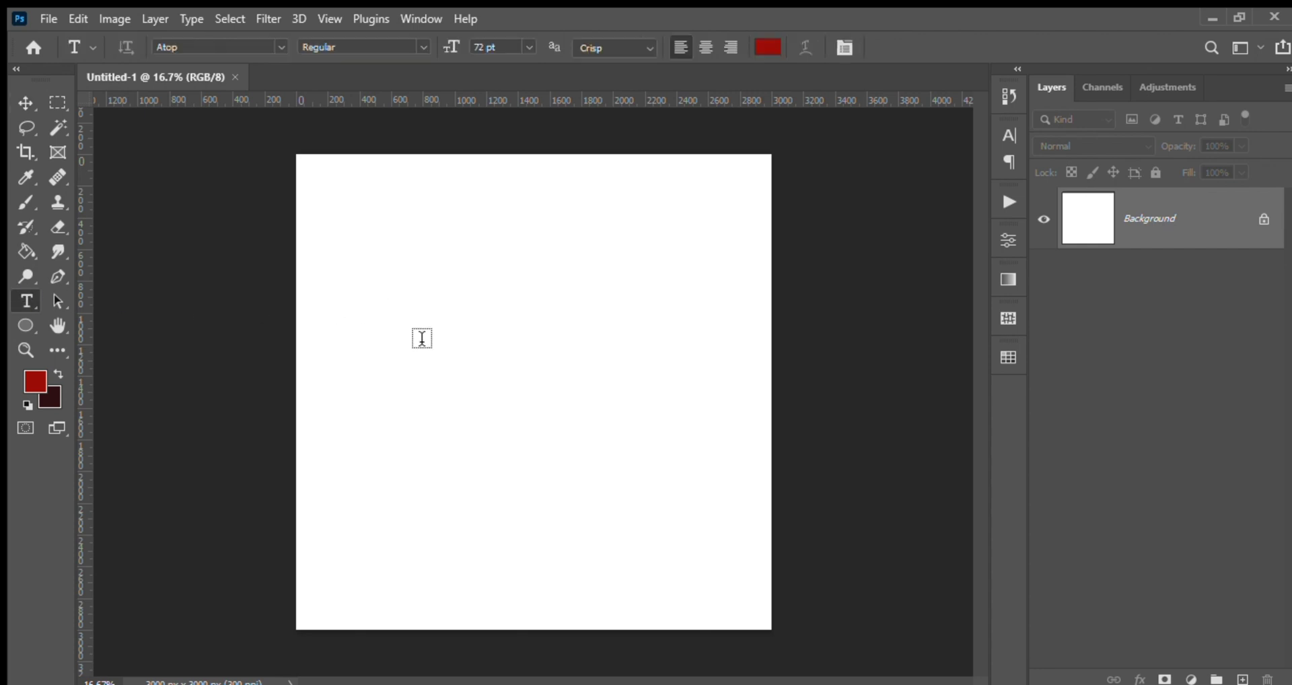
left_click(429, 343)
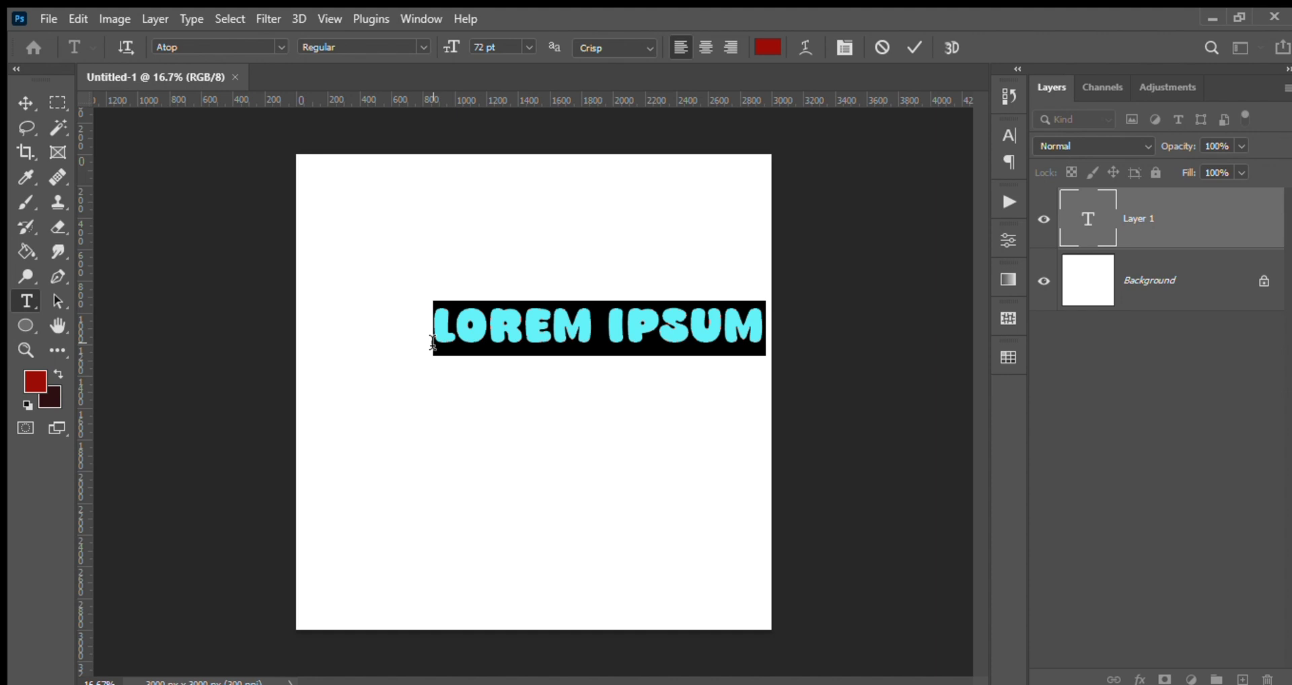
type("RUST")
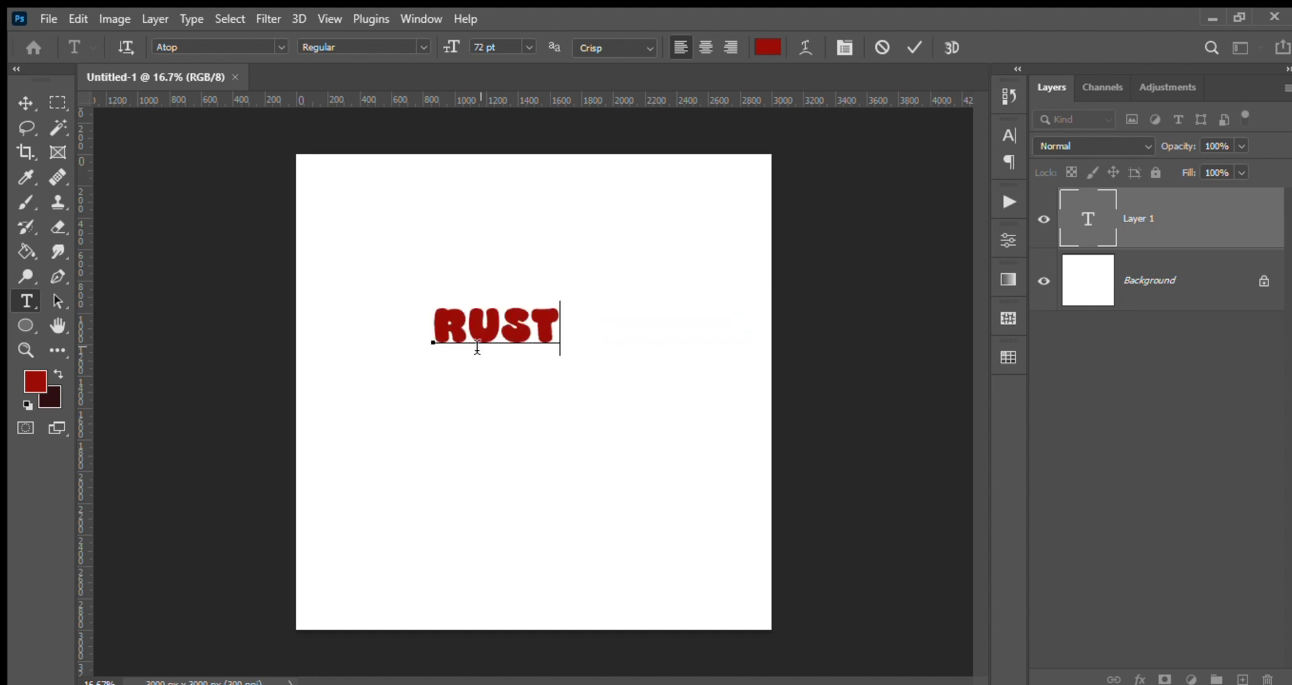
left_click(26, 104)
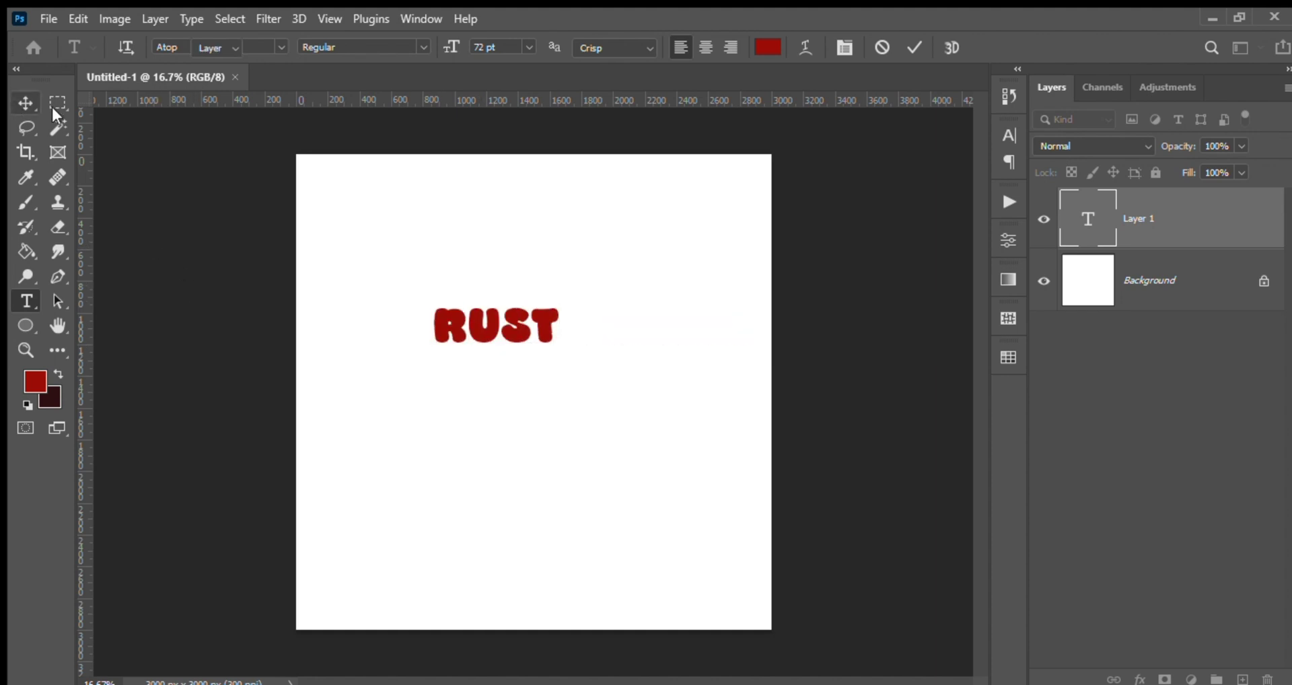
left_click_drag(483, 322, 503, 366)
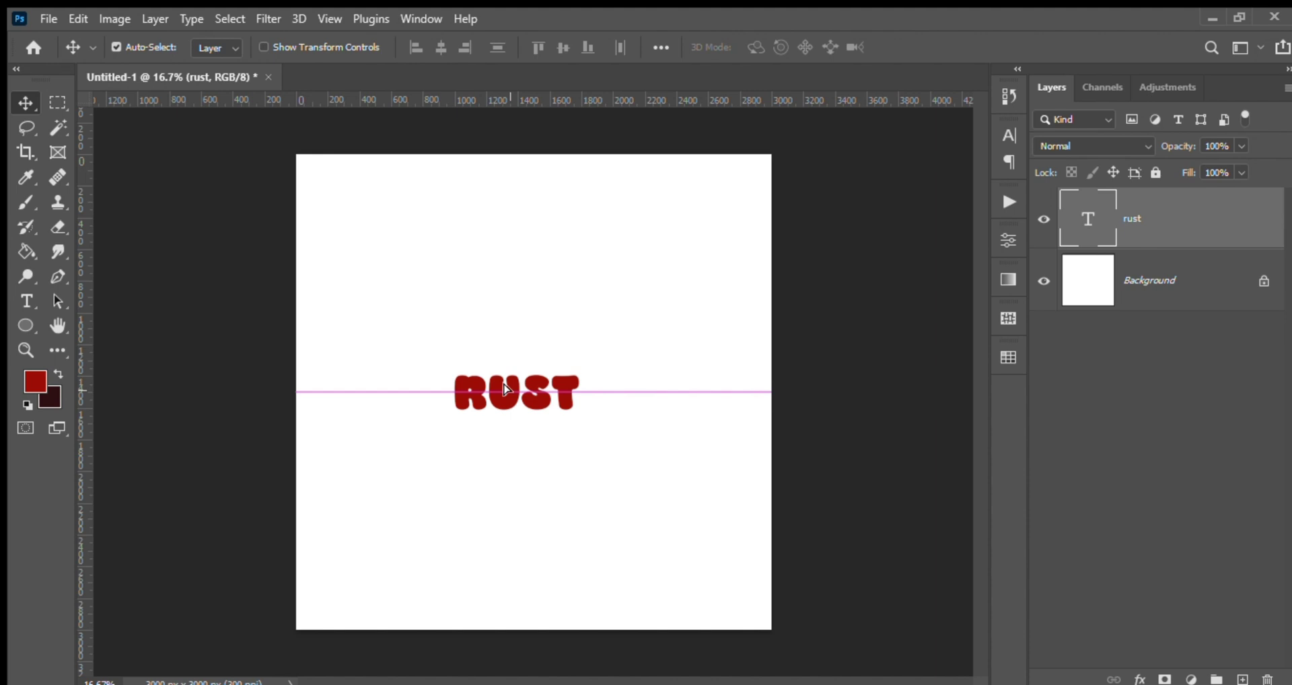
- Select the RUST text and preview fonts from Calibri through Arcade Rounded and ARCO Typography
double_click(506, 372)
key("ctrl+a")
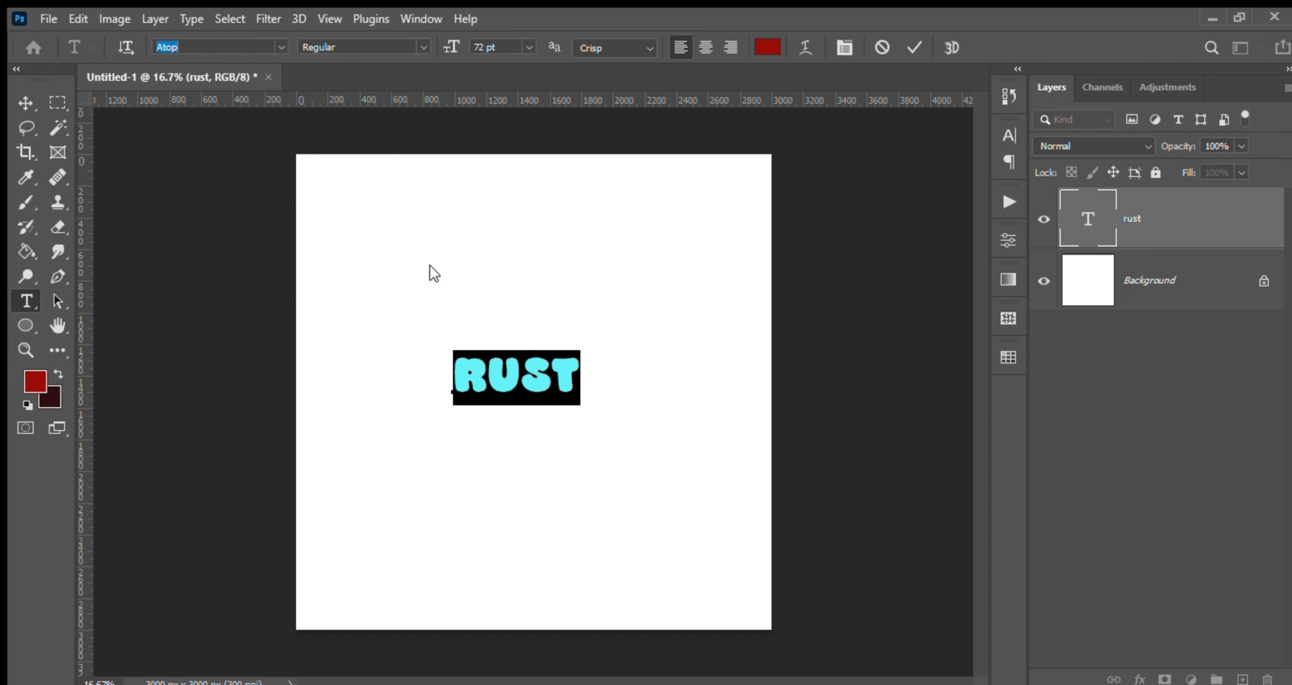
type("Calibri")
key("Return")
key("Up")
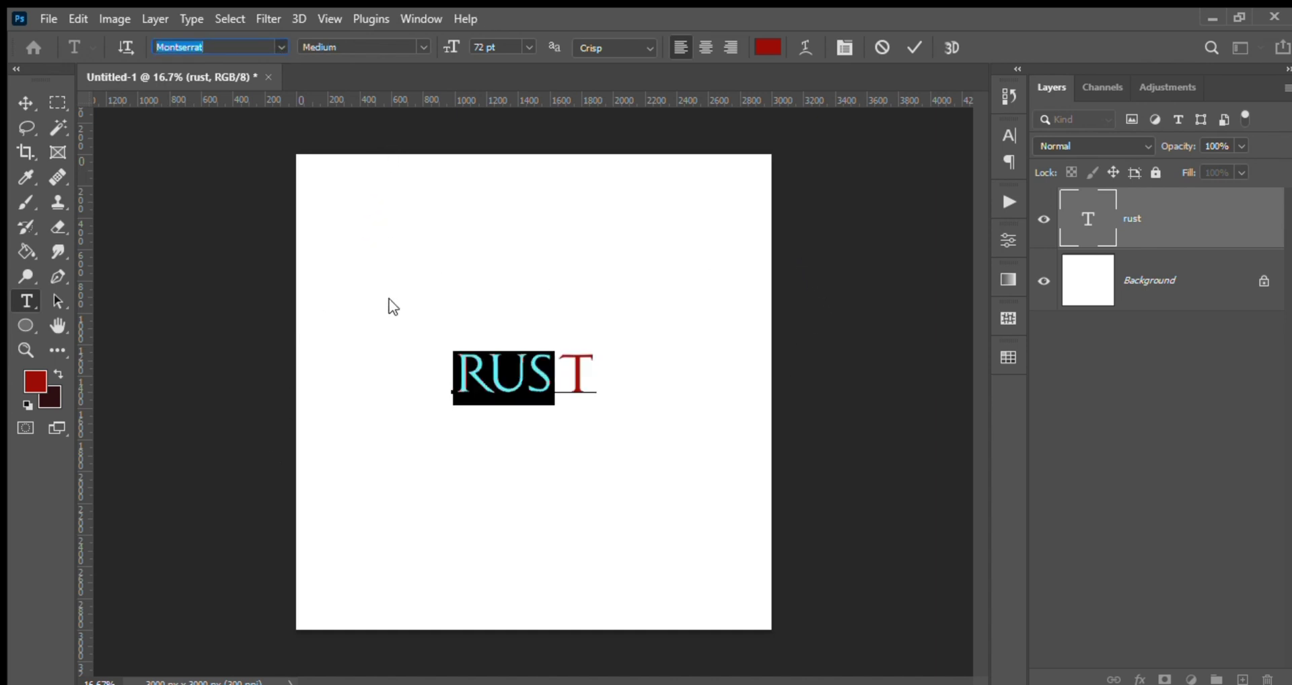
key("Up")
key("Down")
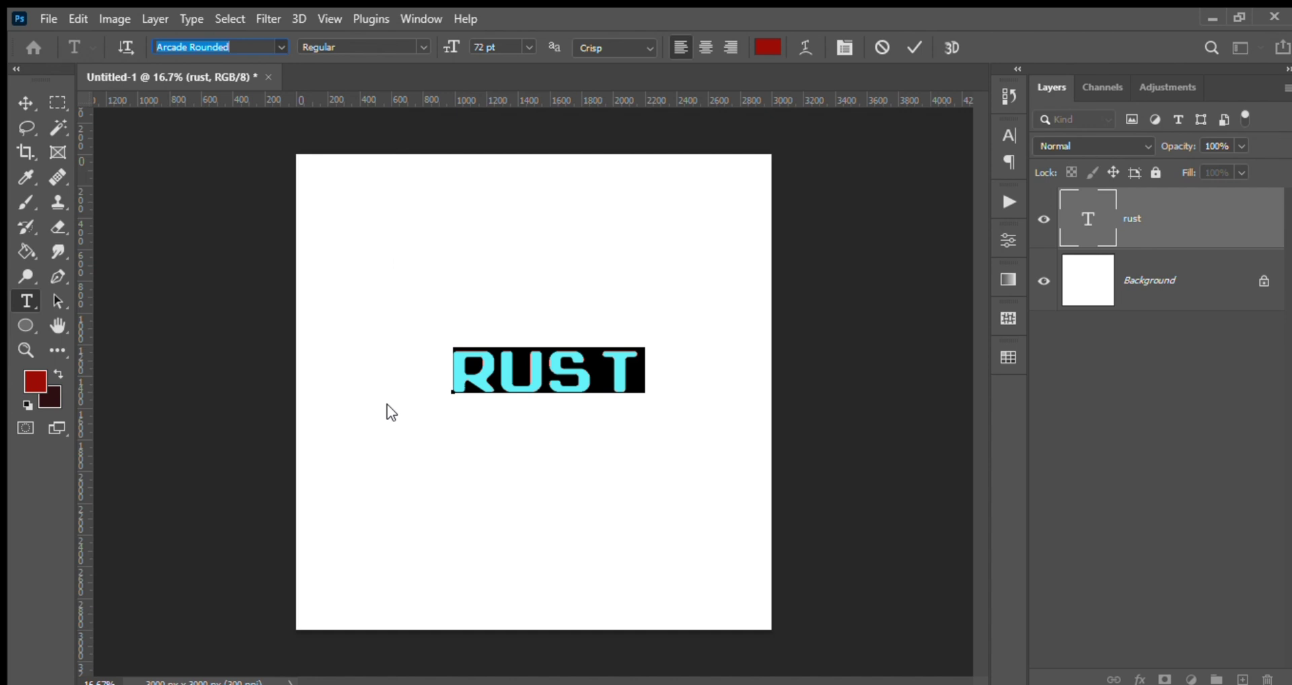
key("Down")
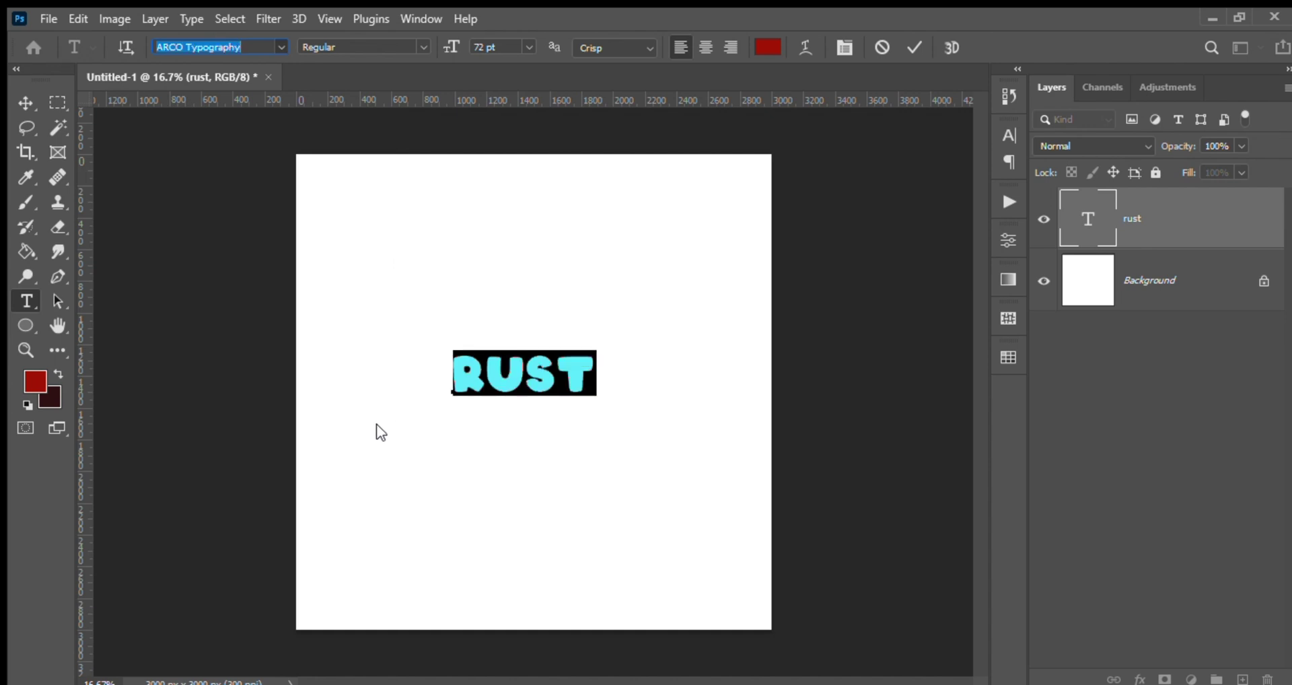
- Settle on Arcade Rounded for RUST and nudge it slightly left and down
key("Up")
key("Up")
key("Down")
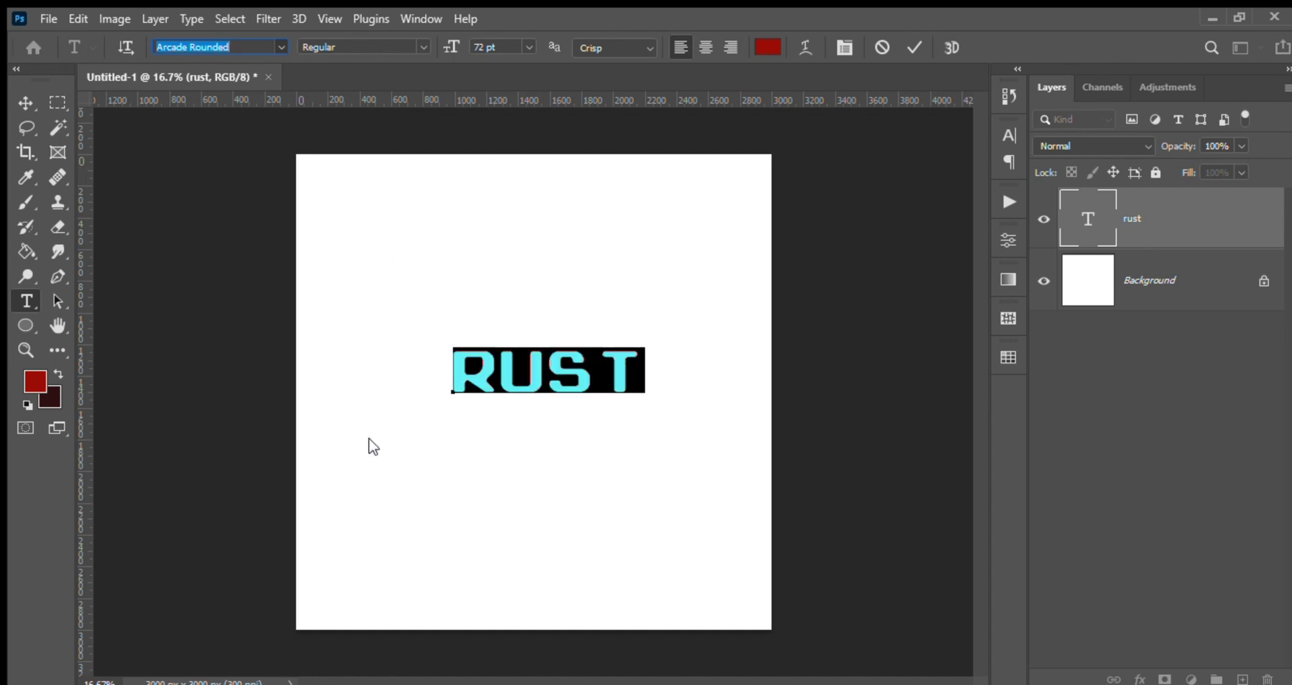
key("Down")
key("Down")
key("Up")
key("Down")
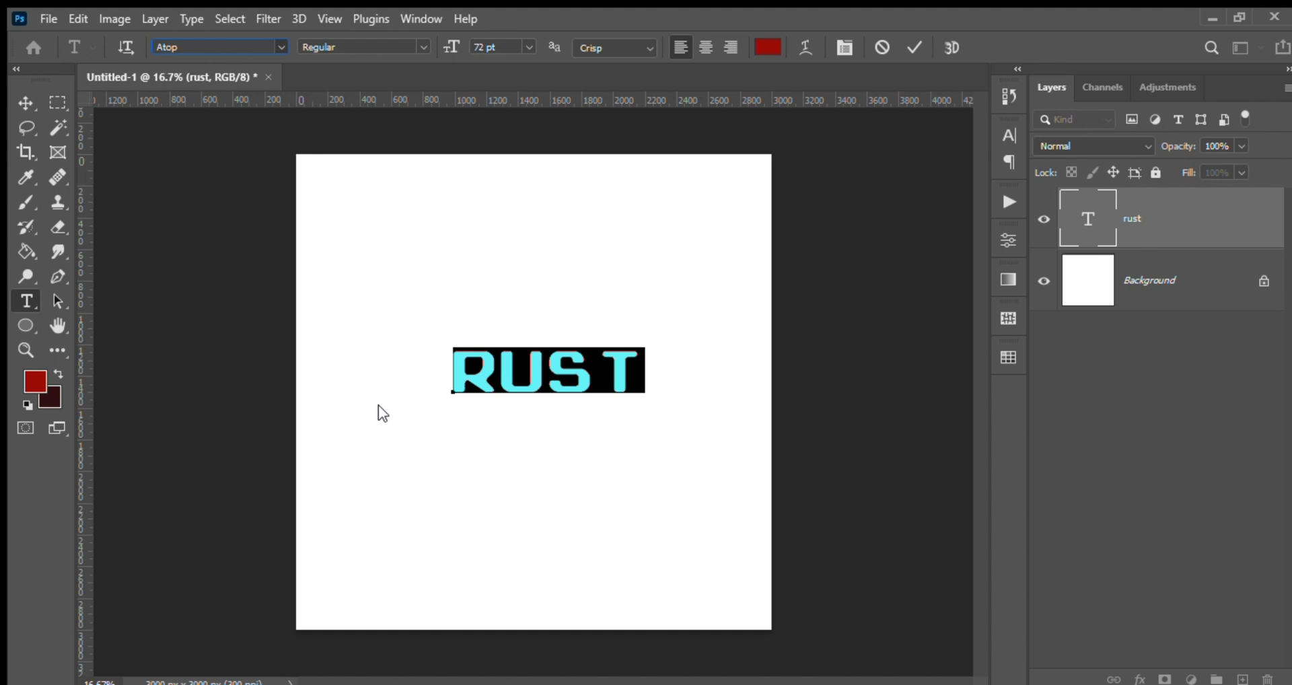
key("Up")
left_click(26, 102)
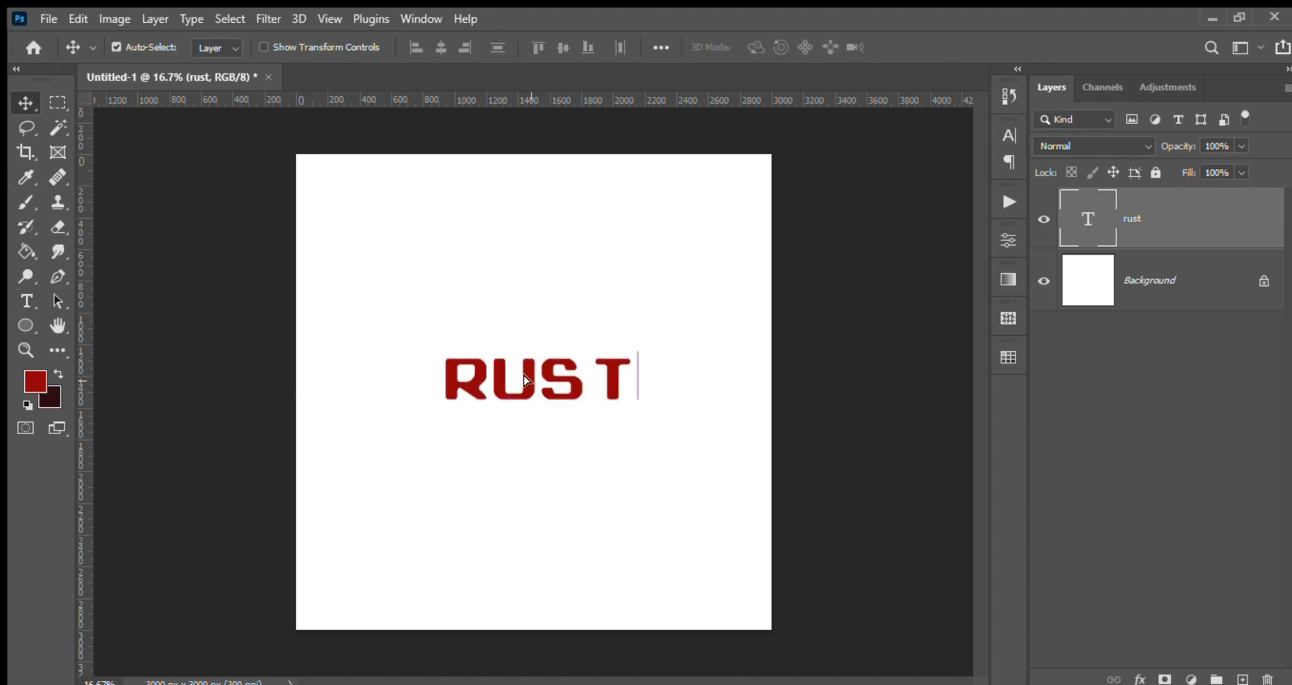
left_click_drag(535, 374, 520, 383)
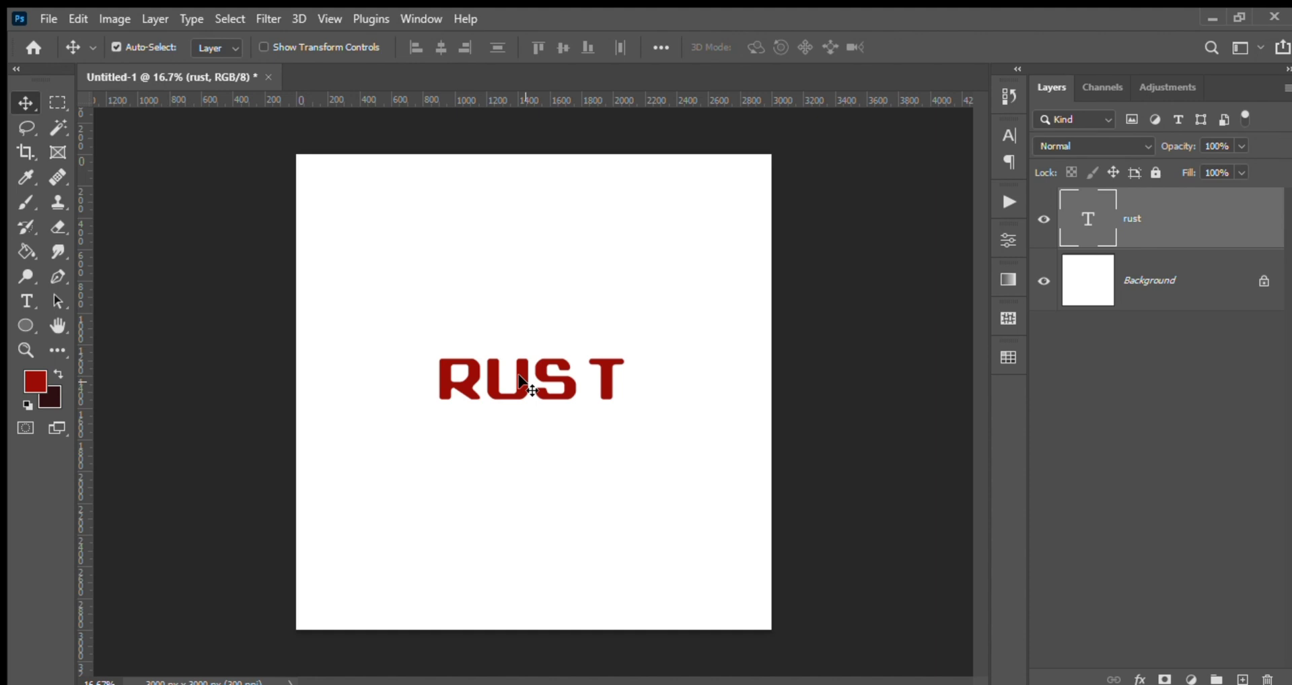
- Change the RUST font size from 72 pt to 150 pt
double_click(521, 381)
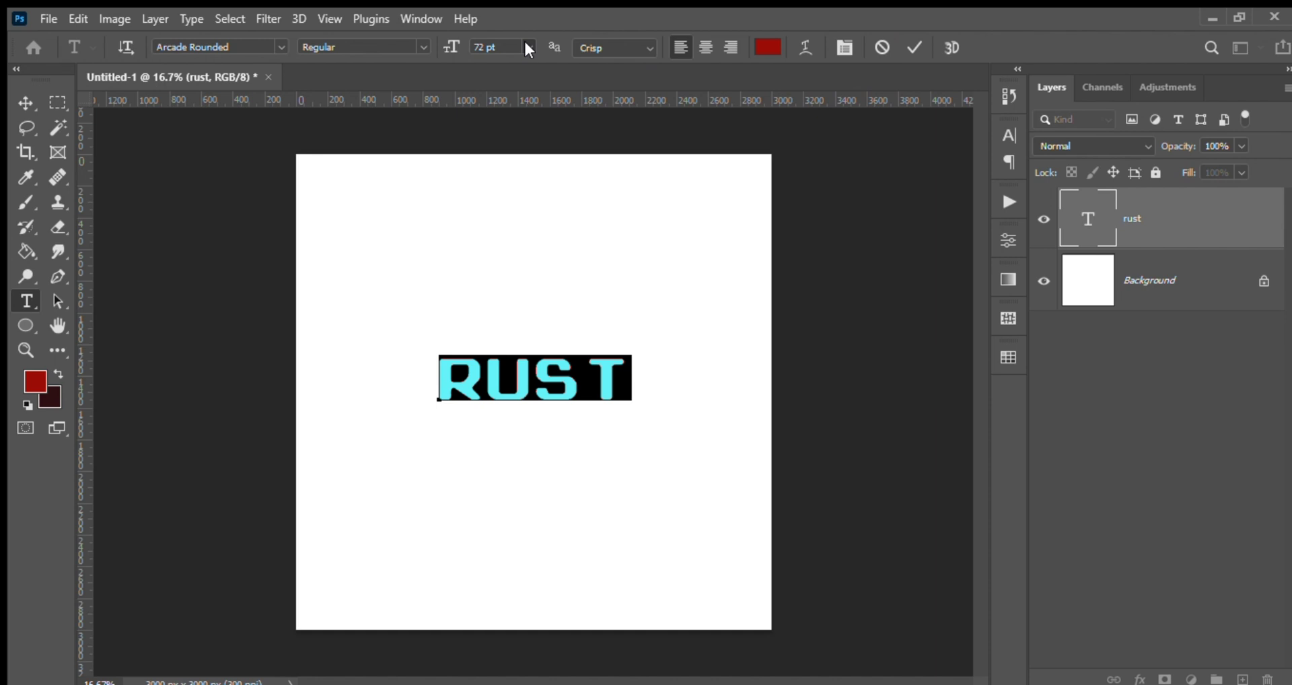
left_click(491, 47)
key("BackSpace")
key("BackSpace")
key("BackSpace")
type("150")
key("Return")
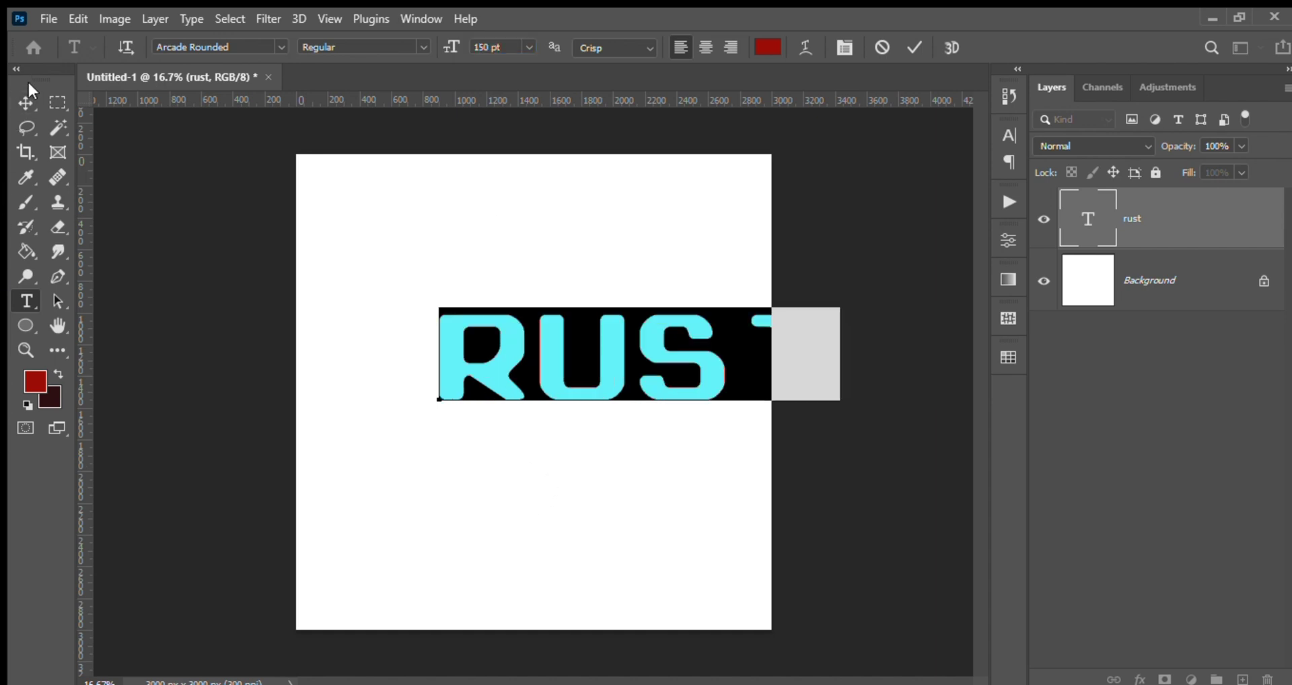
- Centre the enlarged RUST text on the canvas, leaving the text layer active
left_click(26, 103)
mouse_move(611, 370)
left_mouse_down()
mouse_move(539, 358)
mouse_move(522, 381)
left_mouse_up()
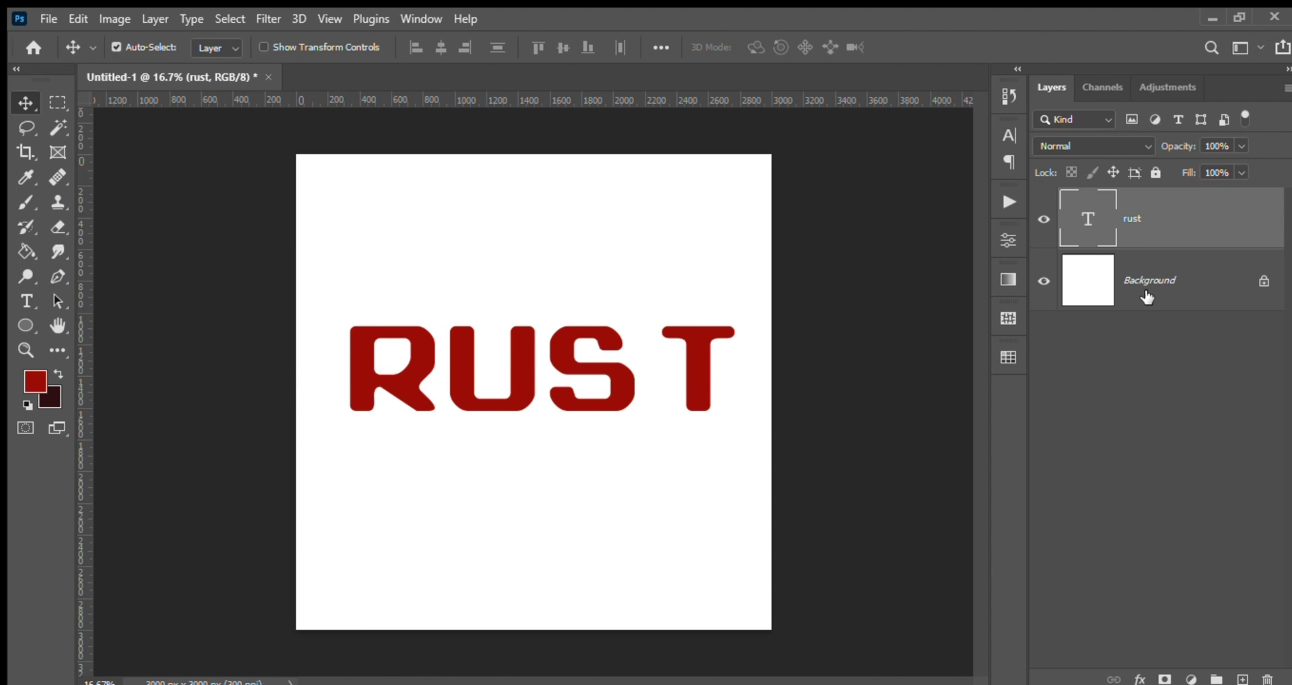
left_click(1065, 299)
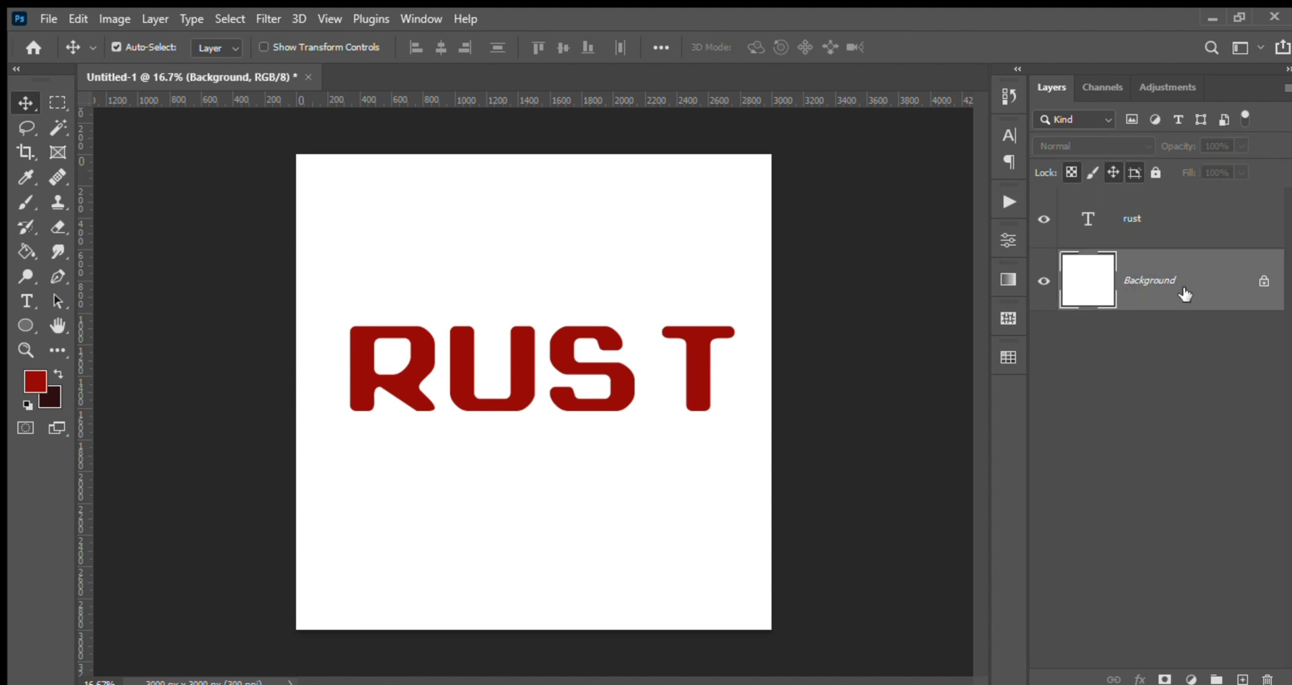
left_click(620, 388)
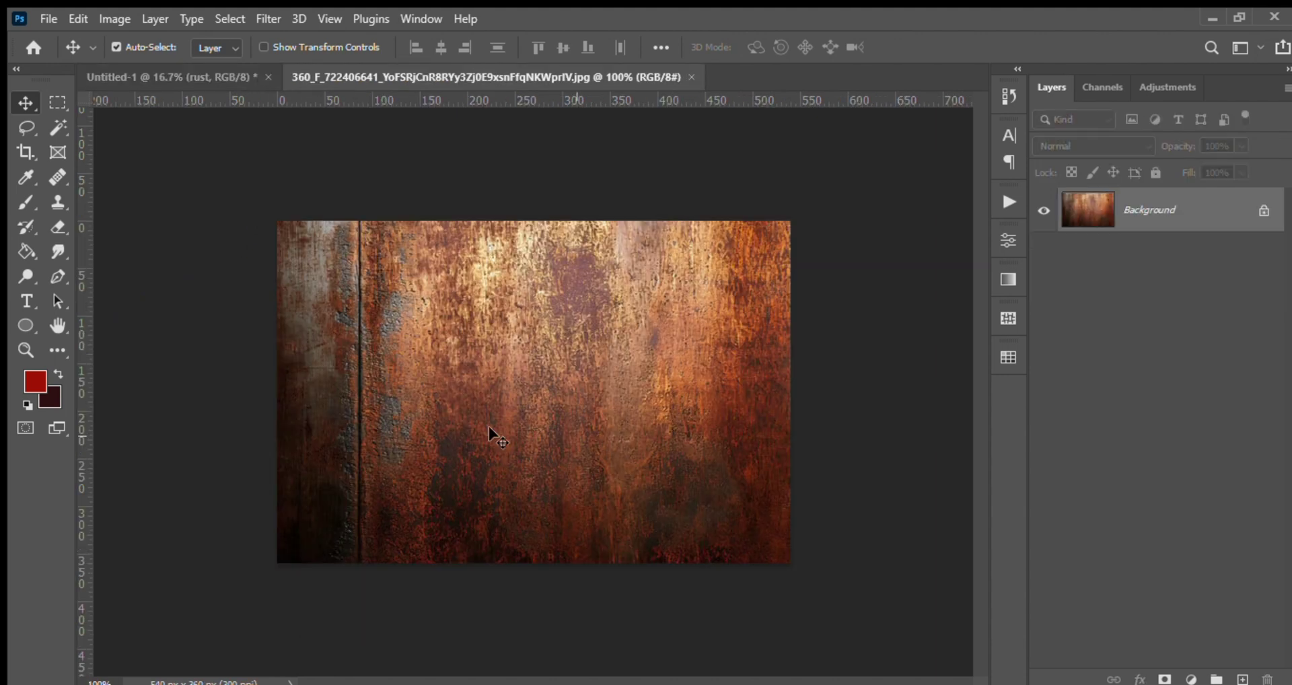
left_click(209, 75)
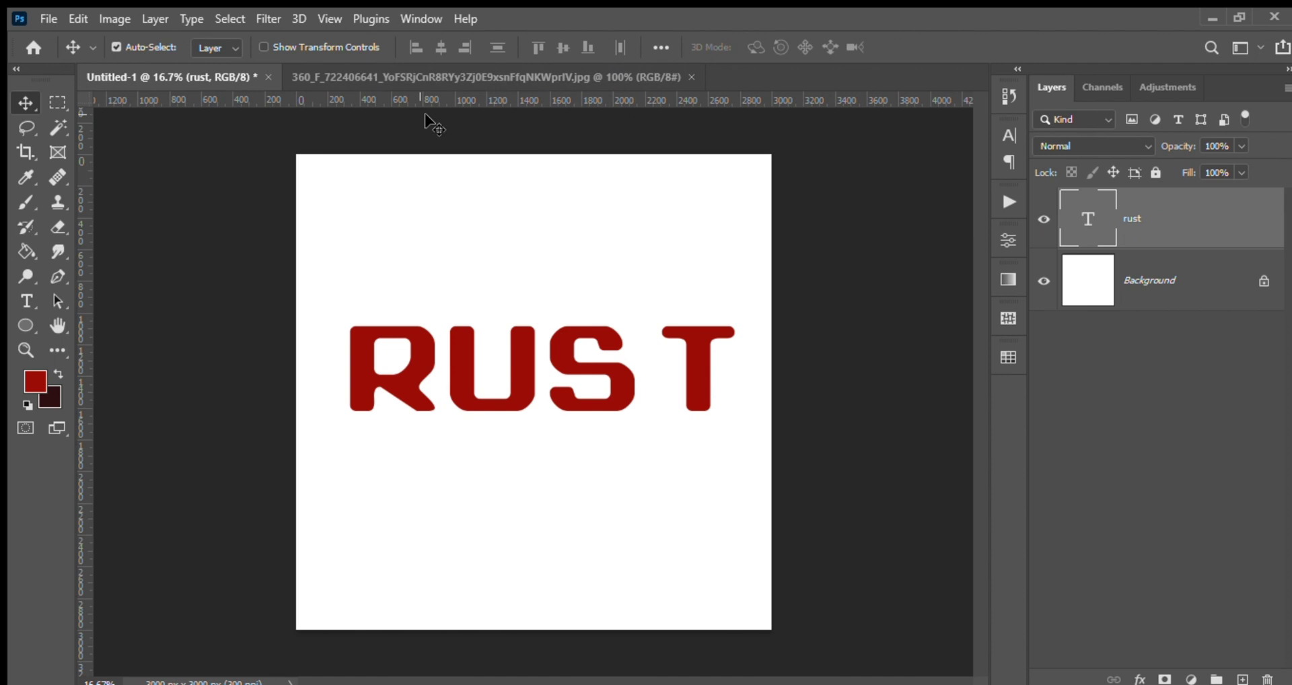
middle_click(451, 70)
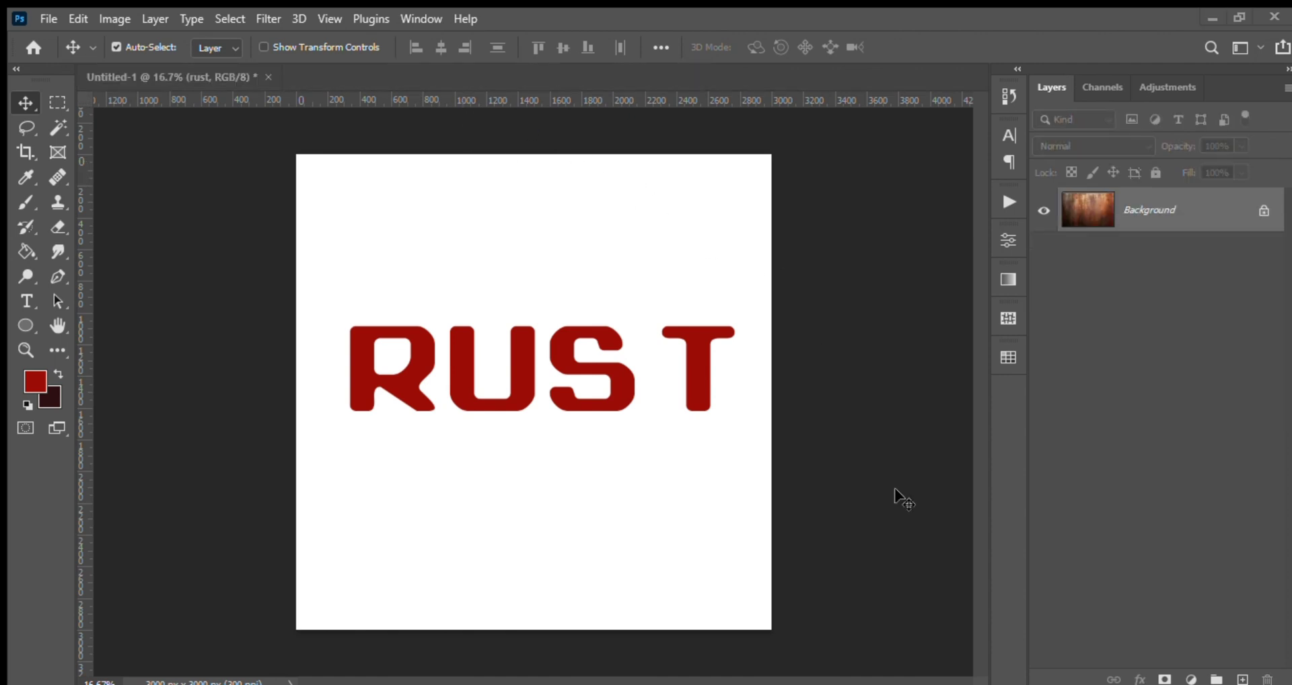
- Place the rust texture into the RUST document and scale it up over the letters
left_click_drag(462, 378, 465, 379)
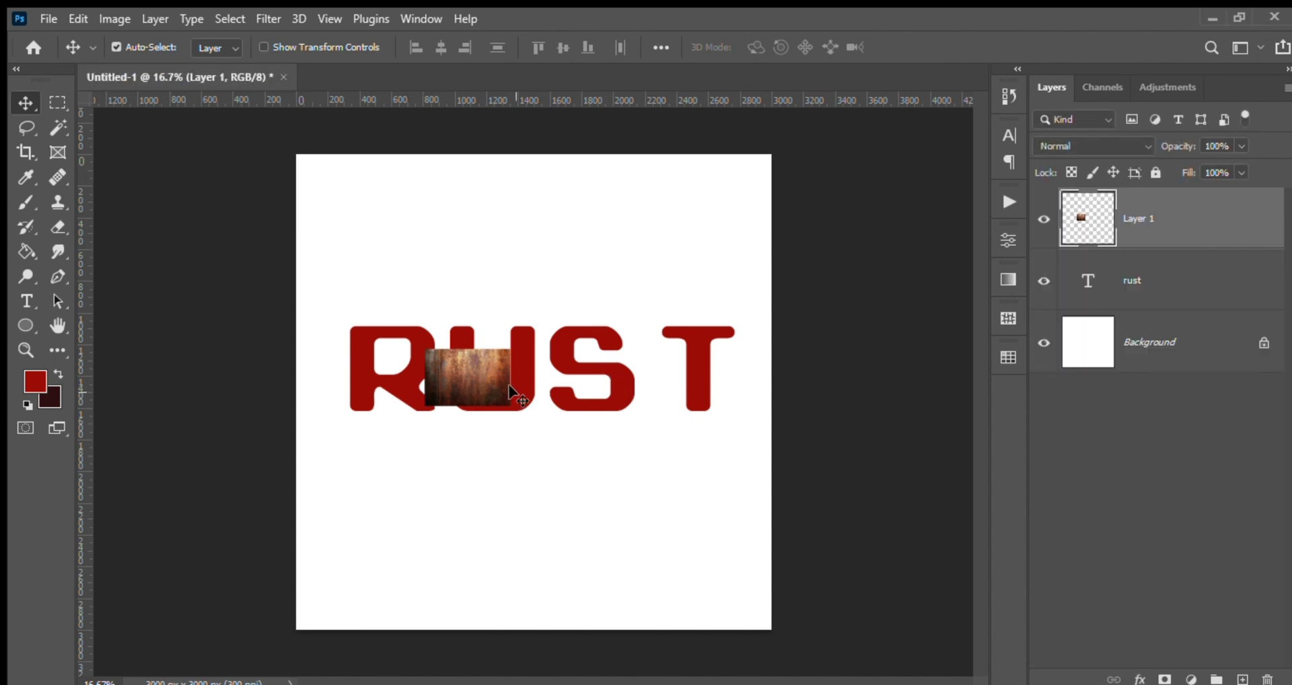
key("ctrl")
key("ctrl+t")
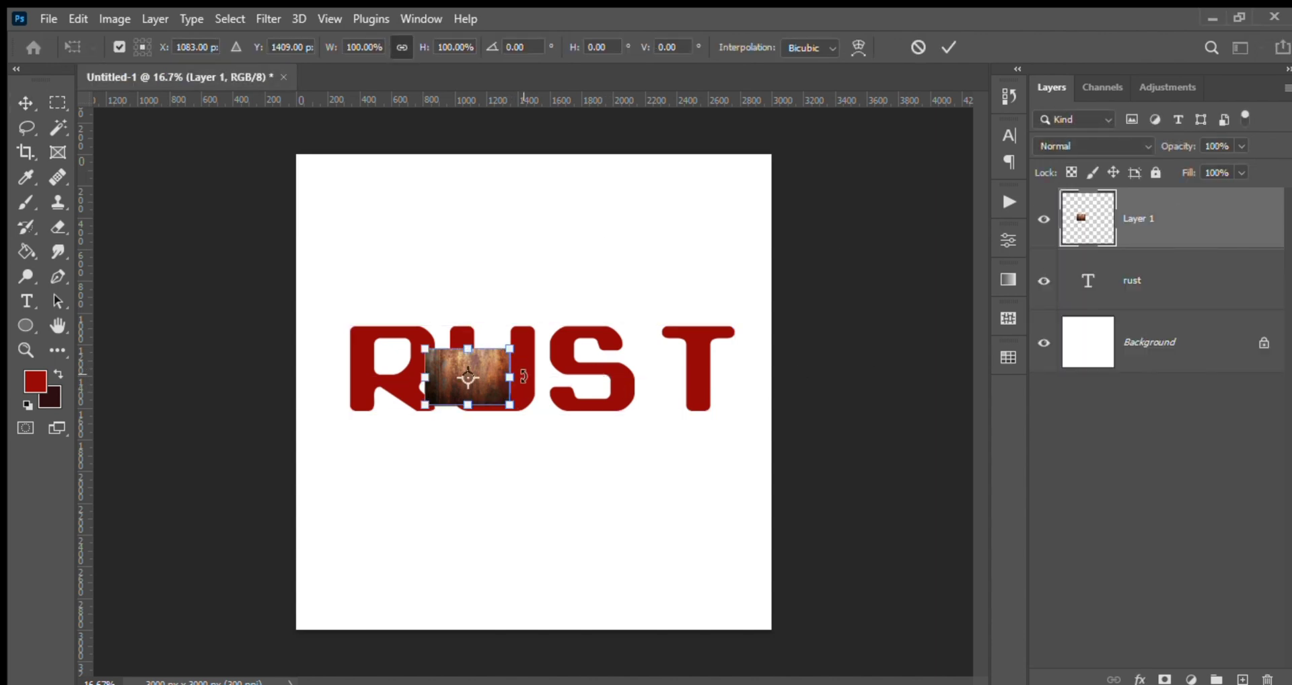
left_click_drag(511, 406, 700, 426)
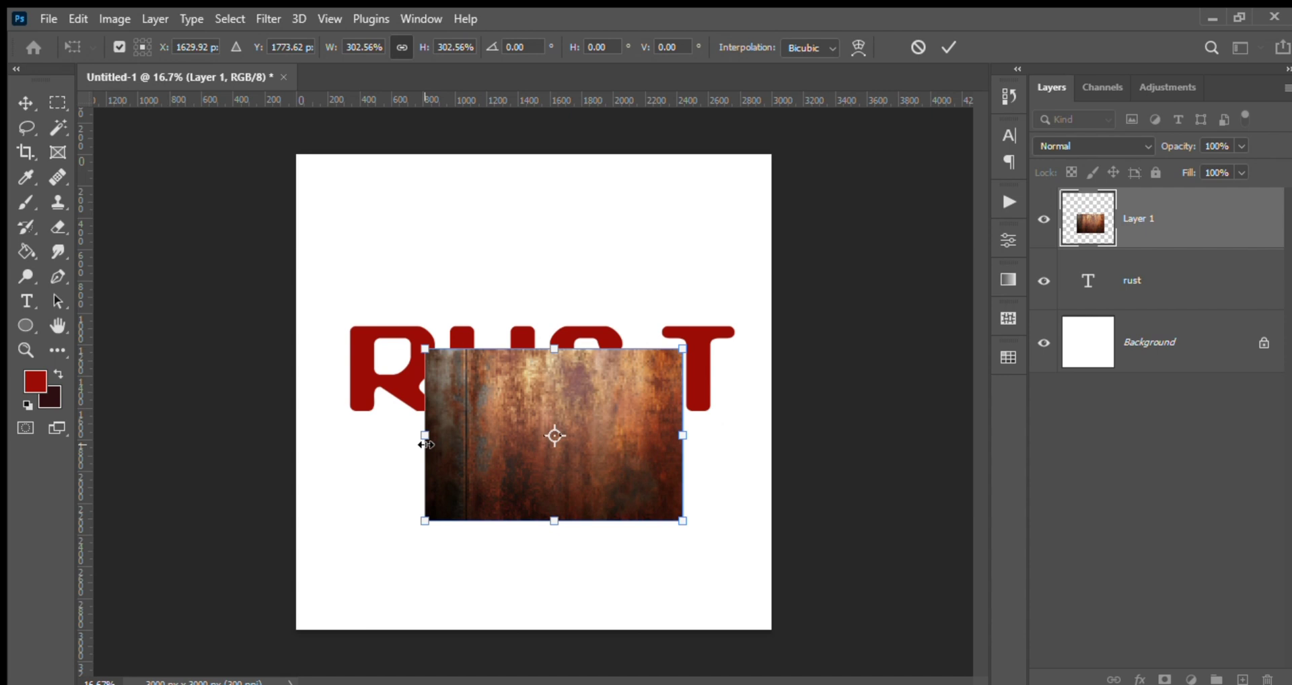
left_click_drag(426, 438, 331, 353)
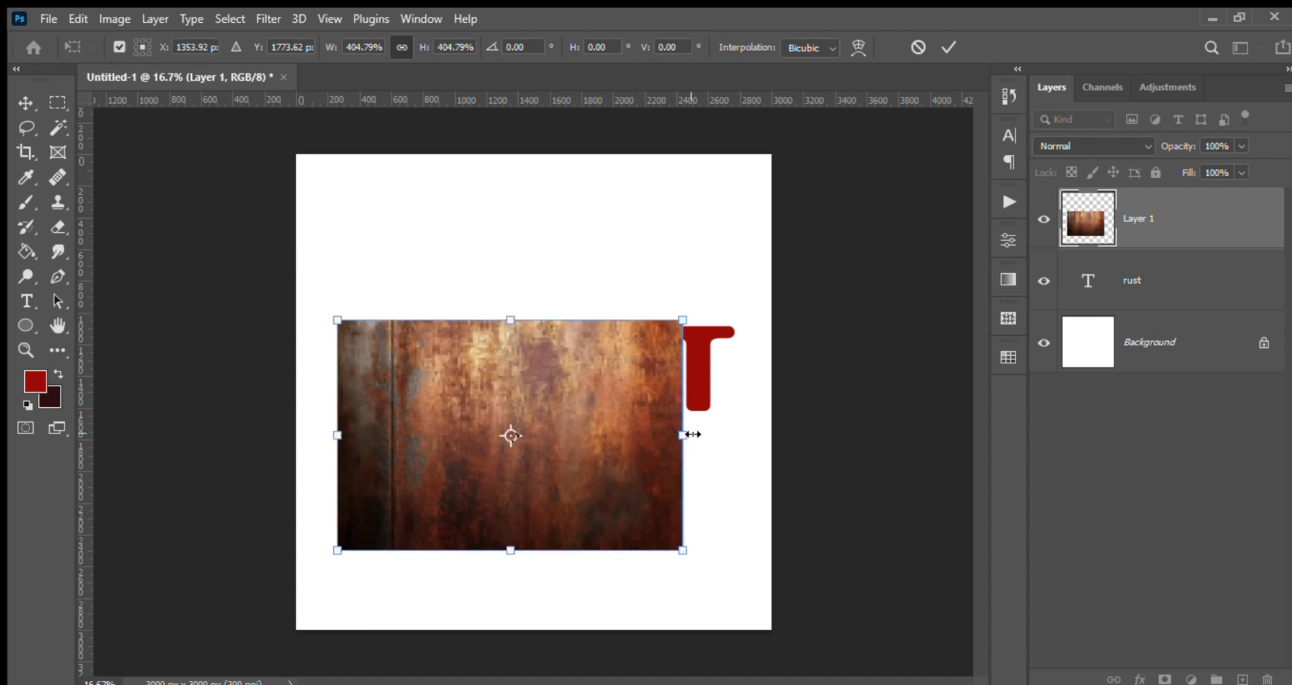
left_click_drag(695, 432, 747, 420)
left_click_drag(594, 450, 593, 391)
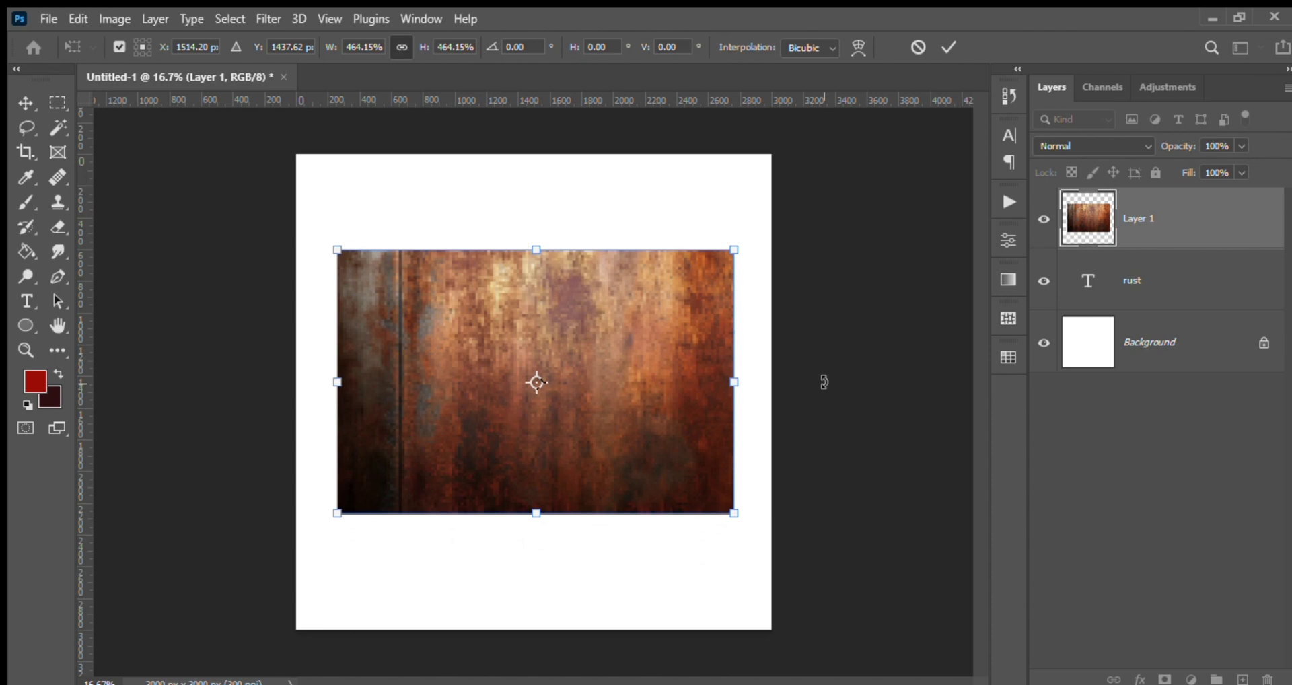
key("Return")
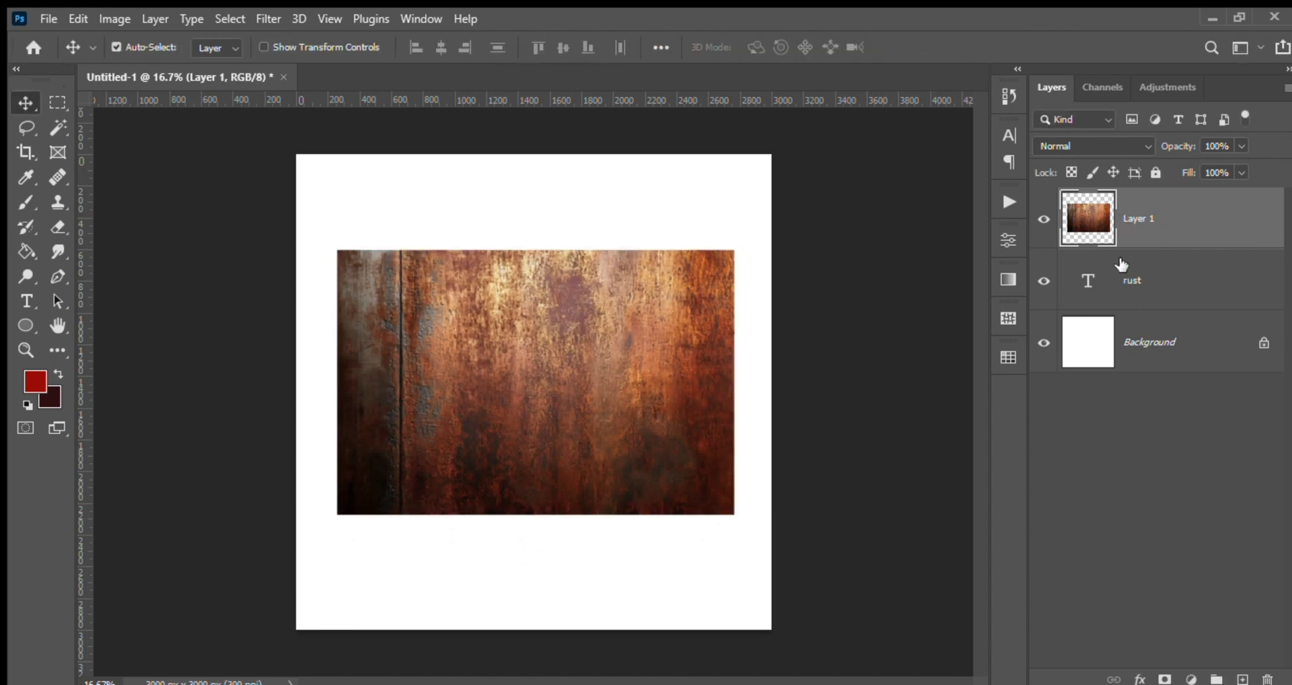
- Try Layer 1 blend modes (Darken, Multiply, Linear Dodge, Overlay, Hard Light), ending on Screen
left_click(1137, 139)
key("Down")
key("Down")
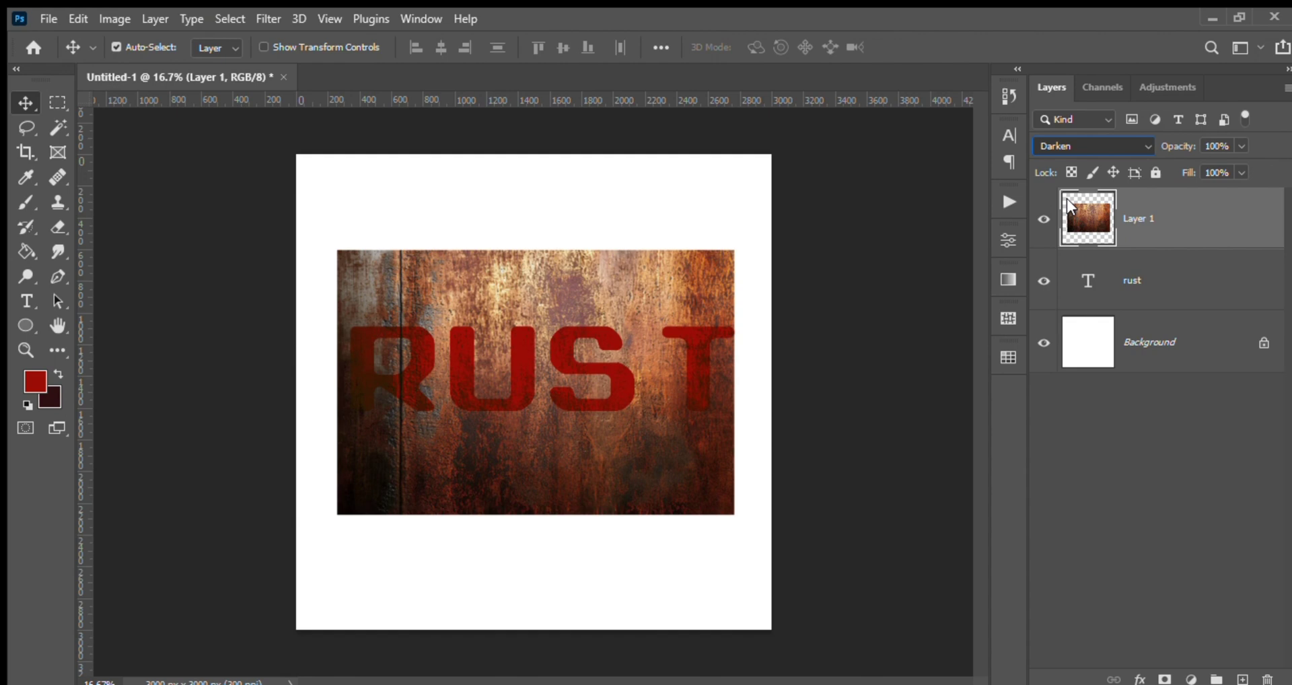
key("Down")
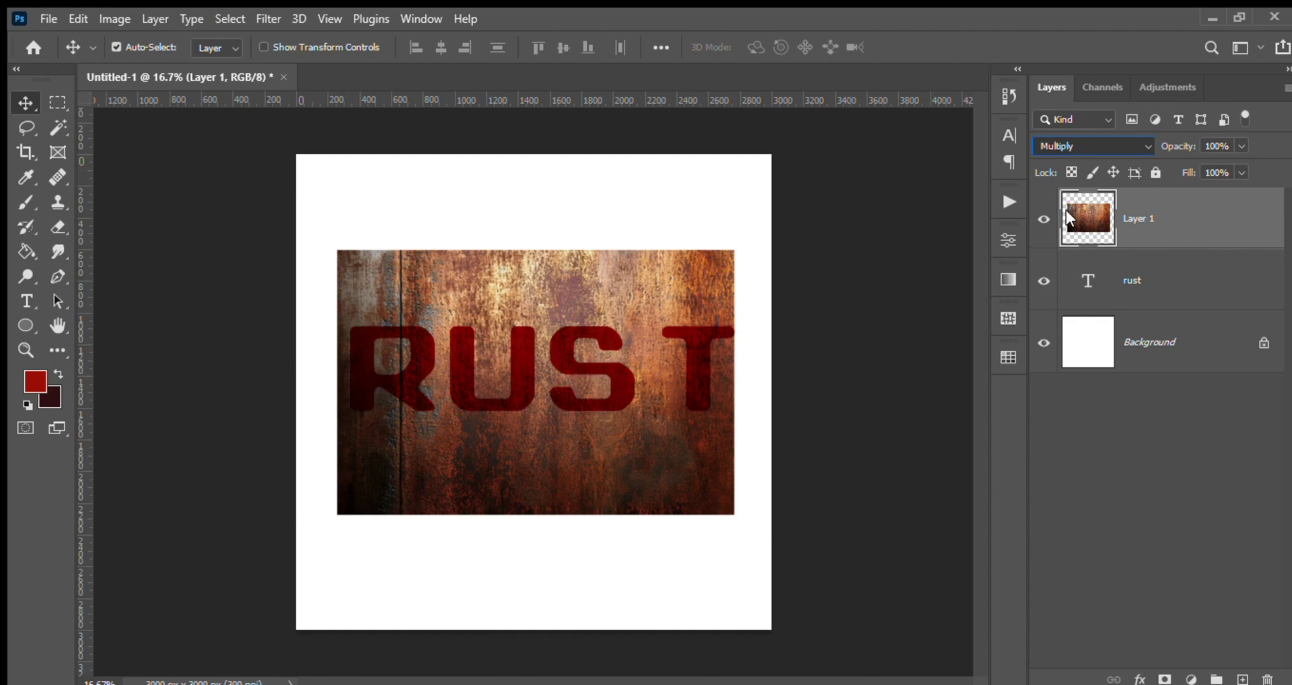
key("Down")
key("Down")
key("Down")
key("Down")
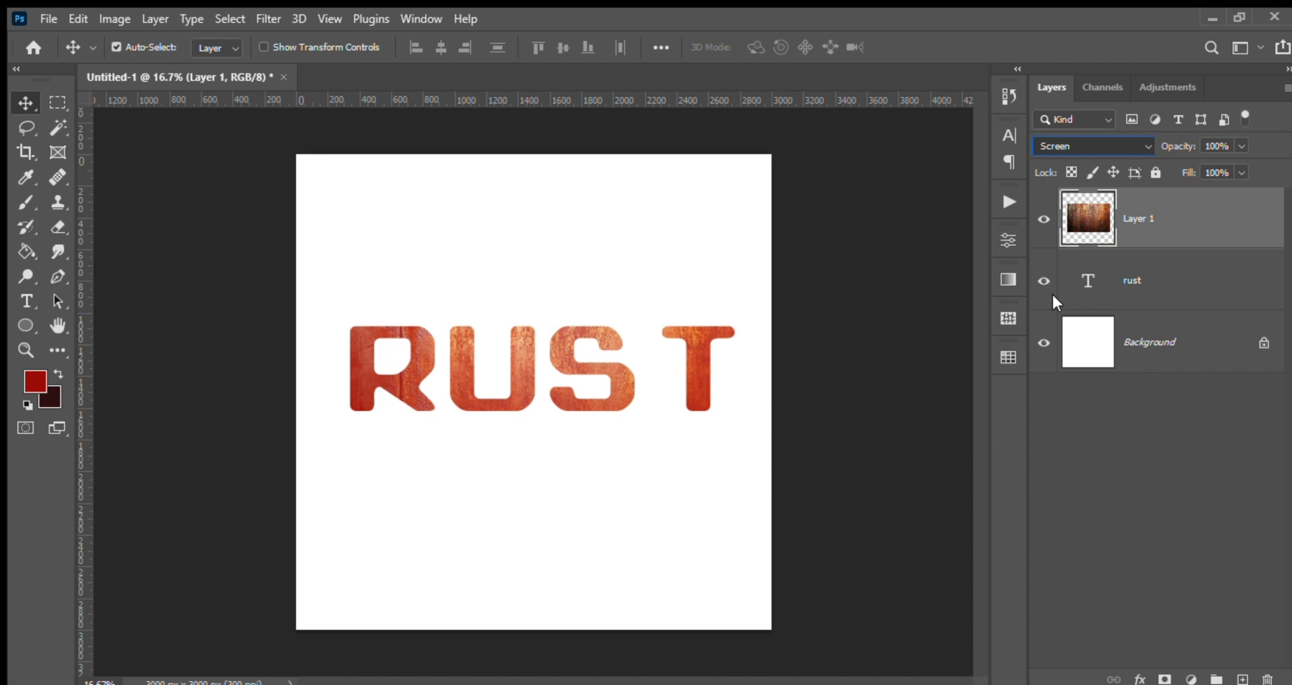
key("Down")
key("Down")
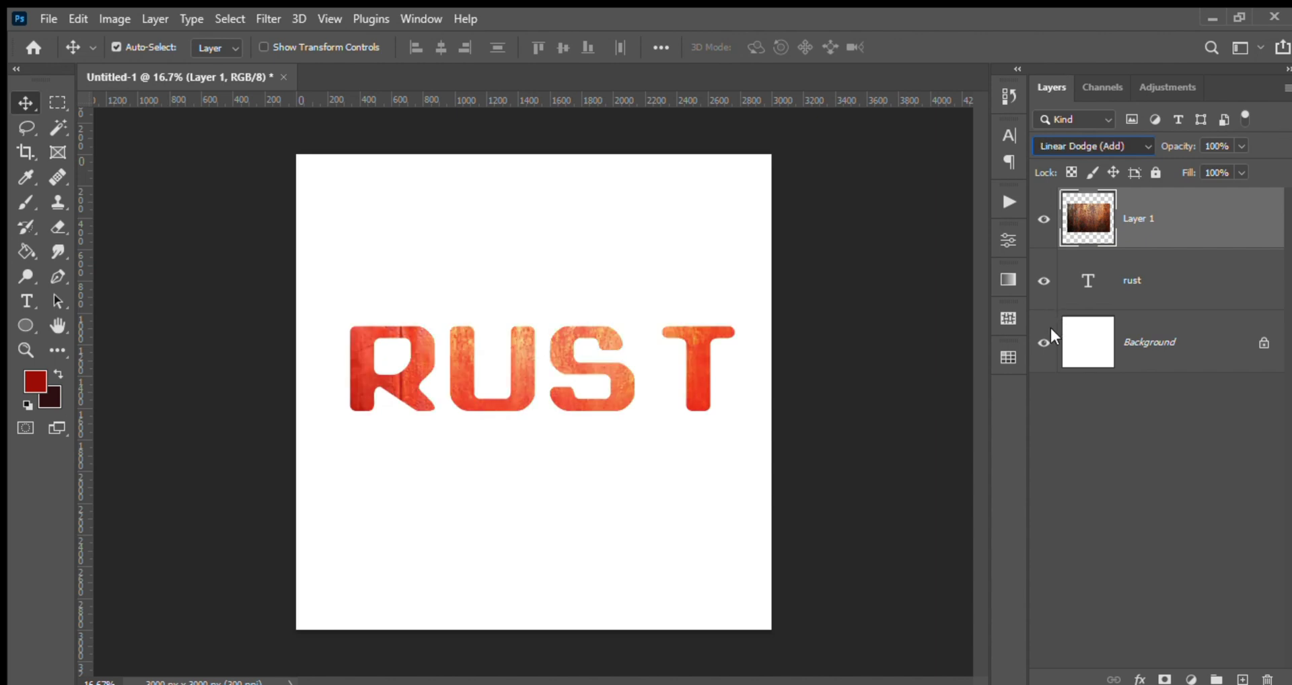
key("Down")
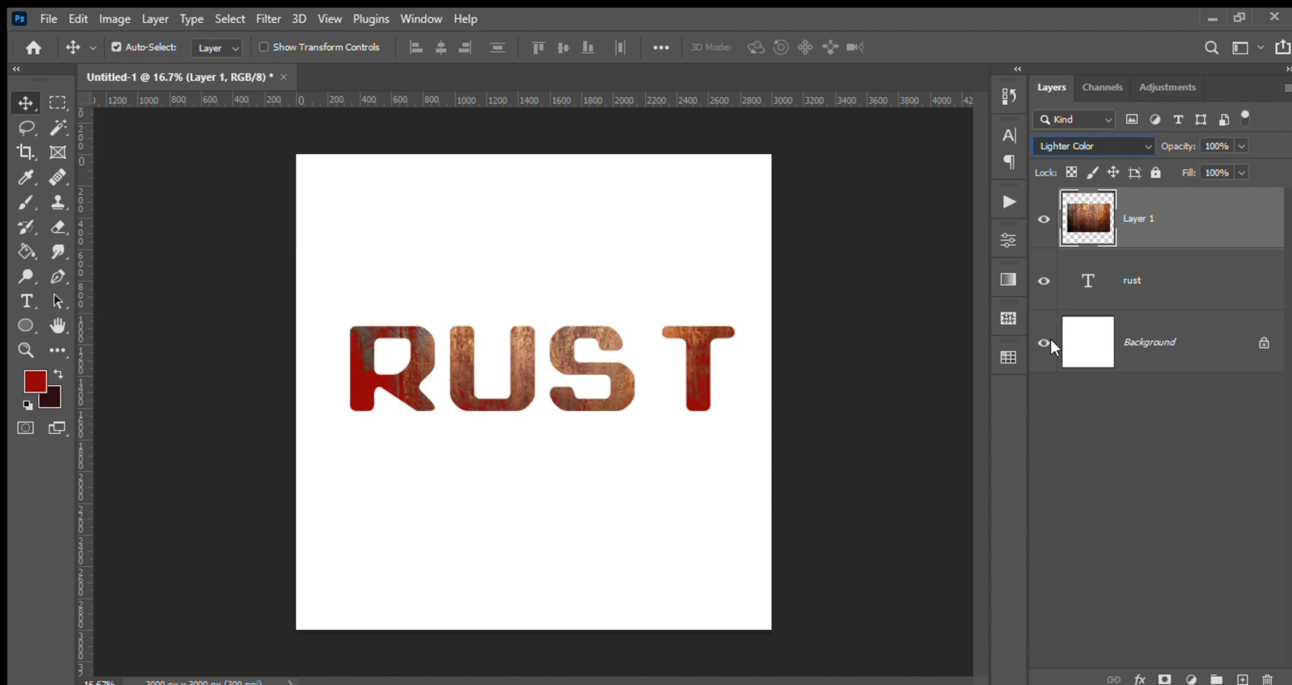
key("Down")
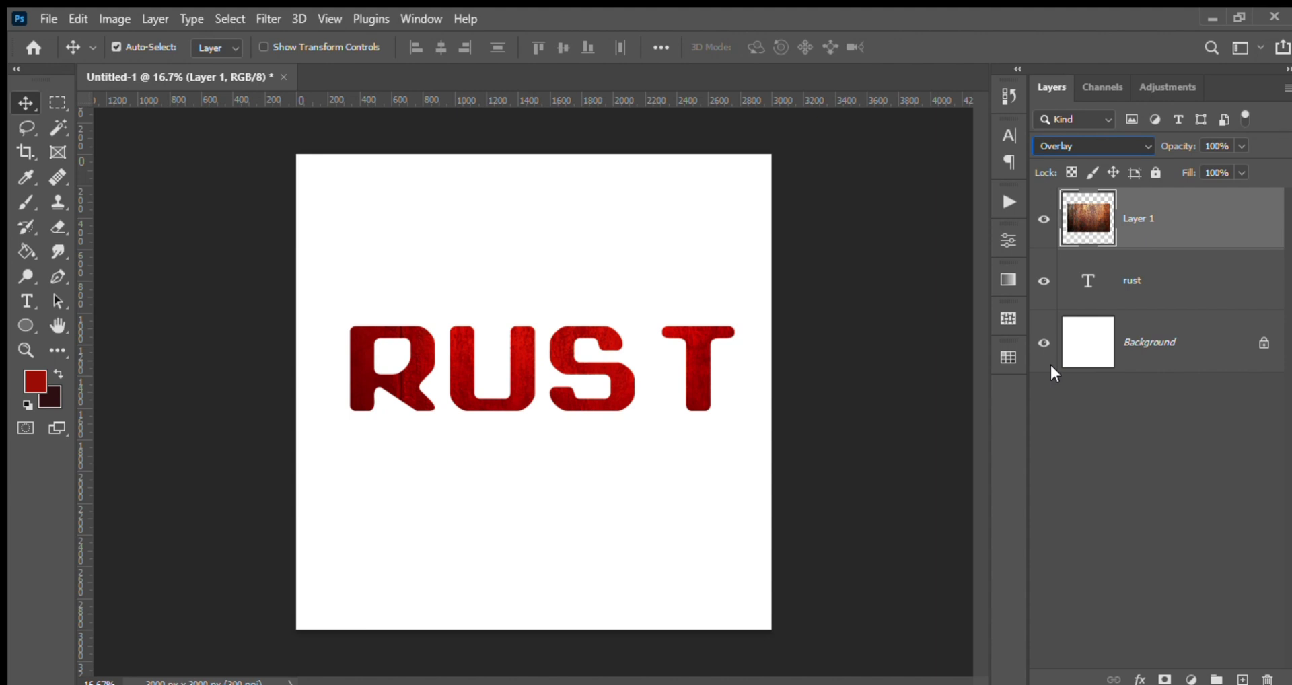
key("Down")
key("Down")
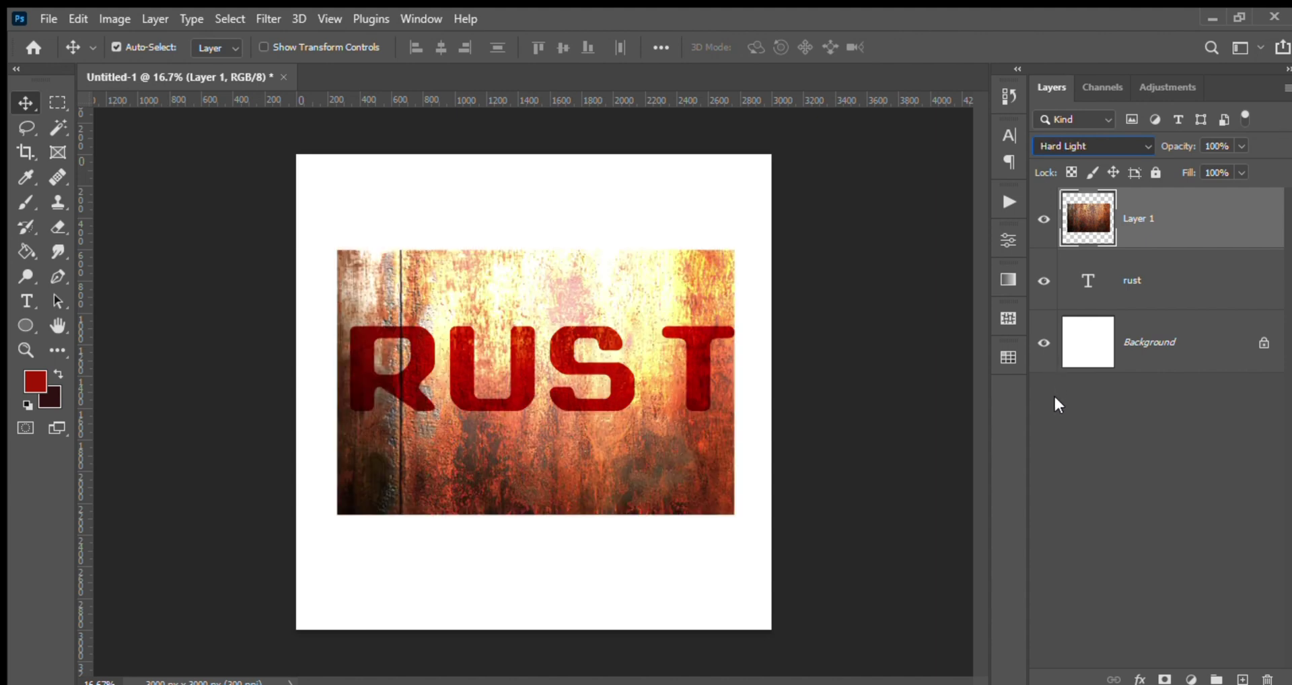
key("Up")
key("Up")
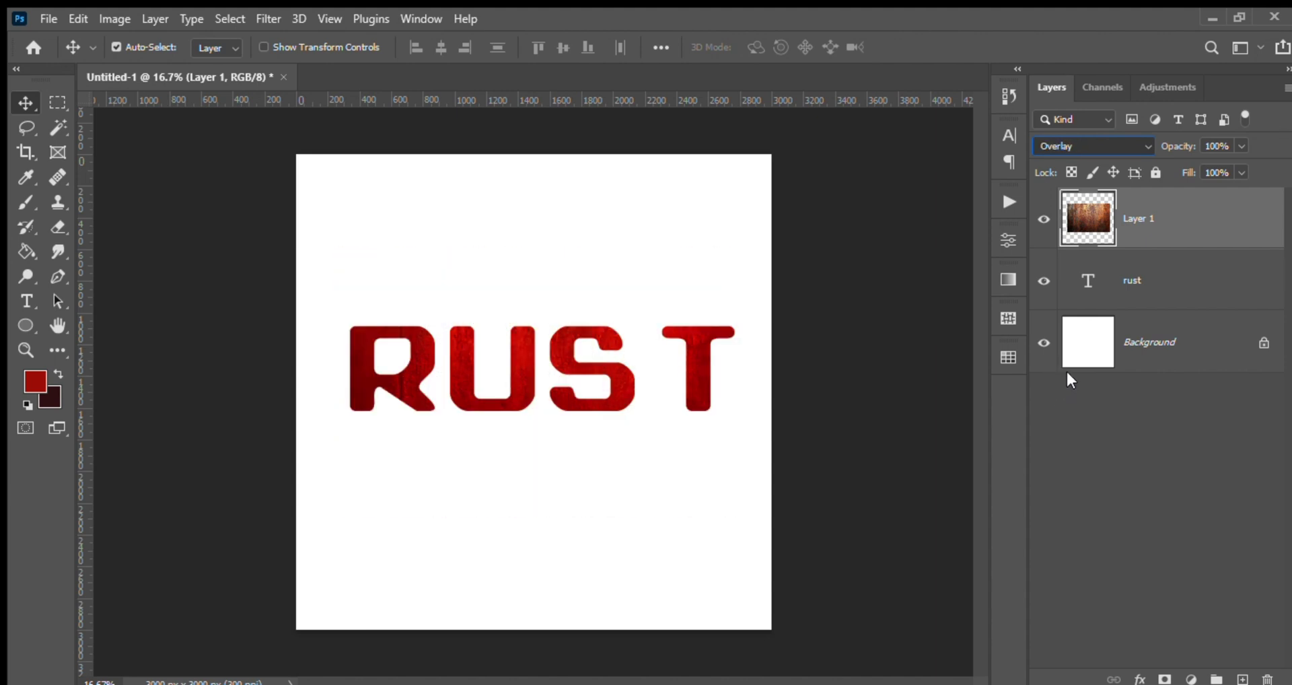
key("Up")
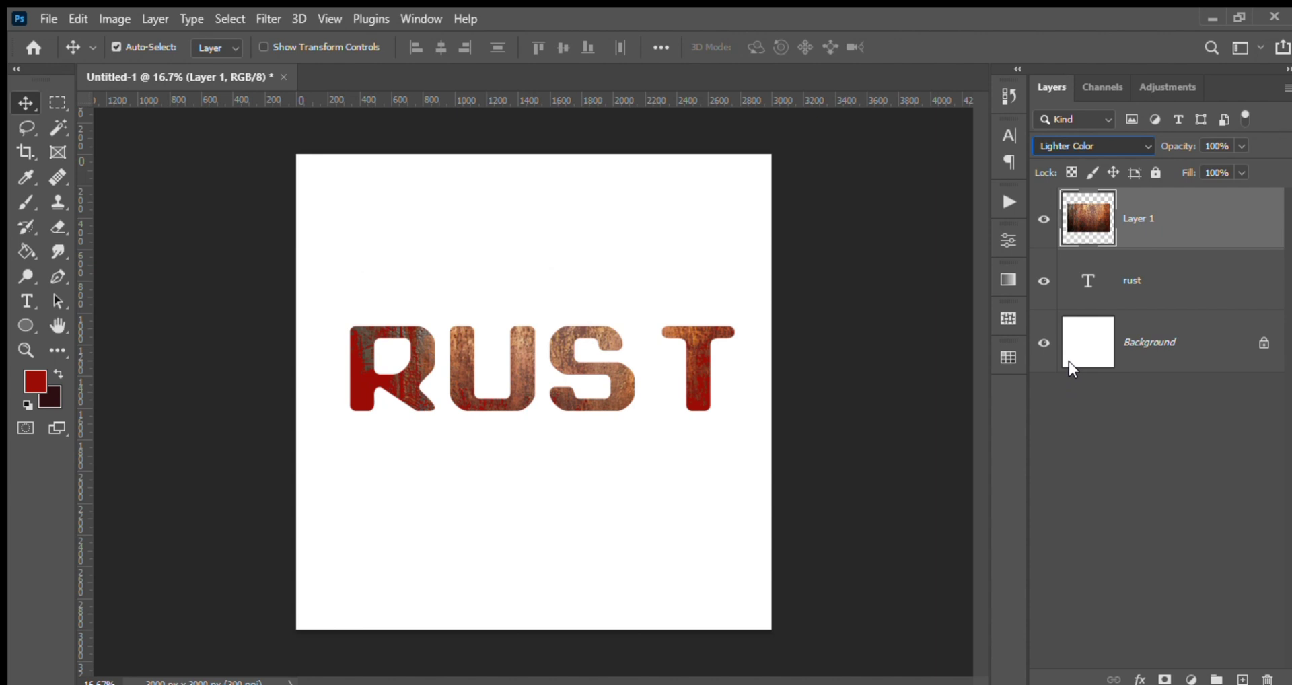
key("Down")
key("Up")
key("Up")
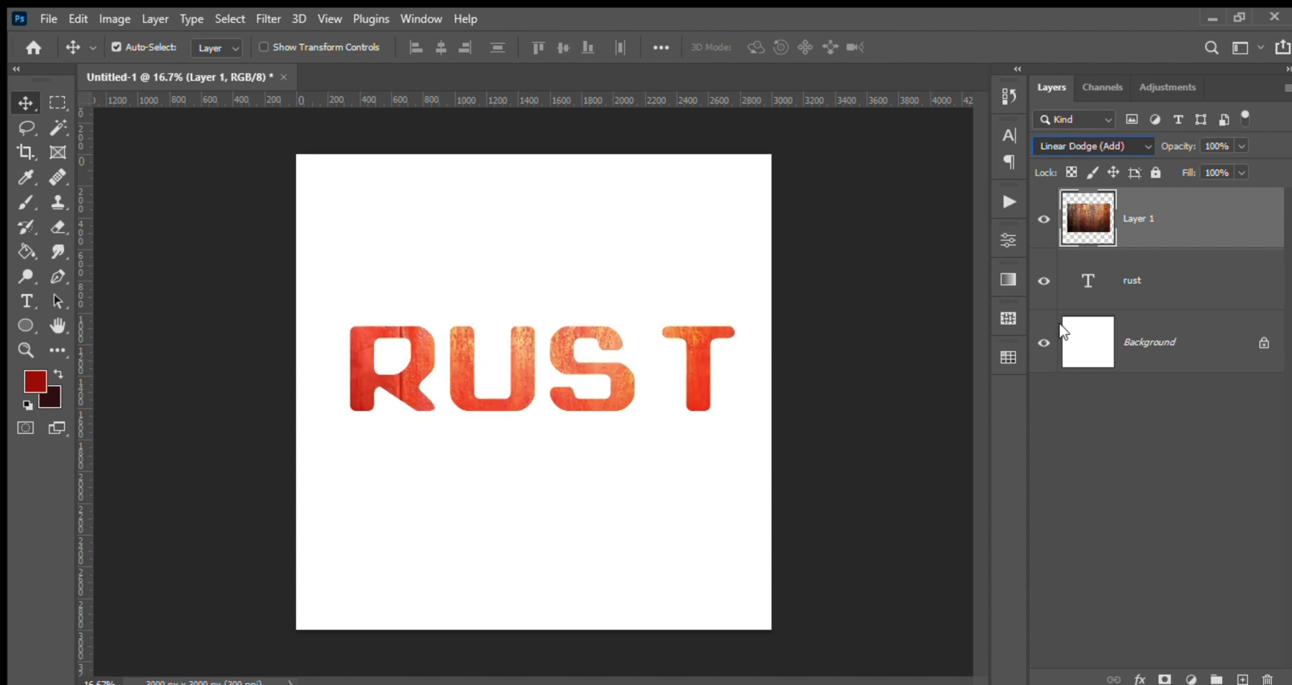
key("Up")
key("Up")
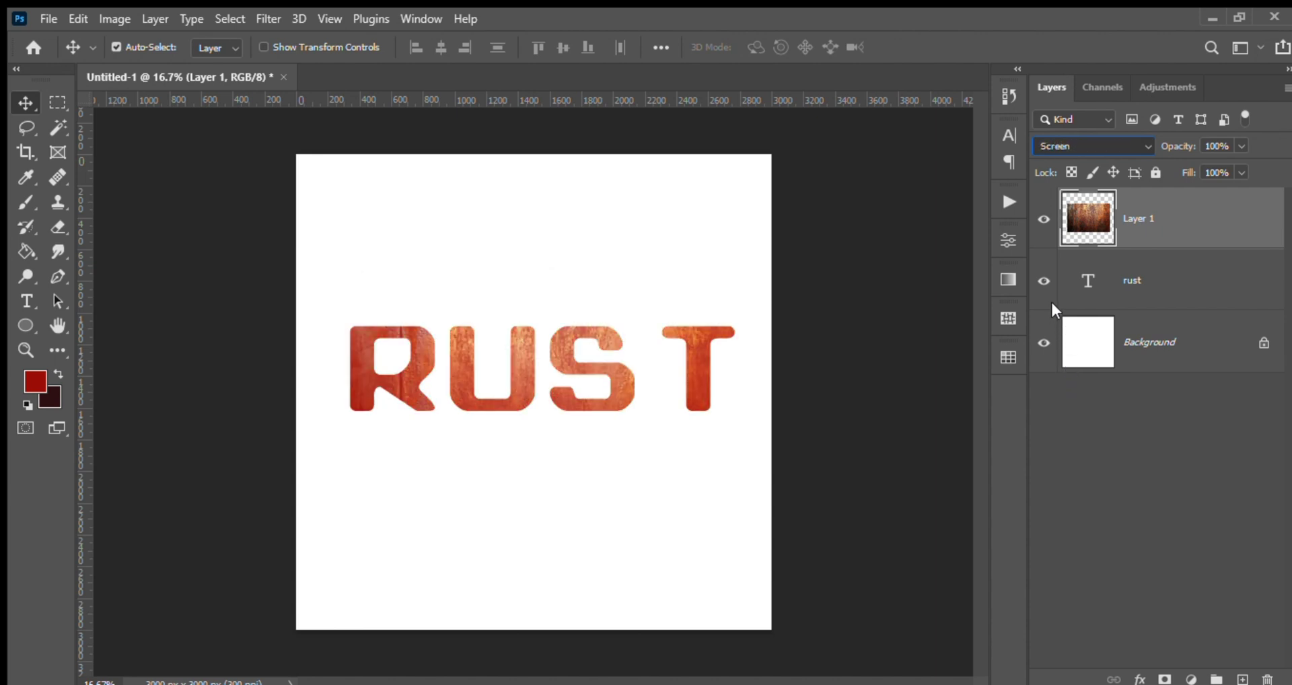
key("Up")
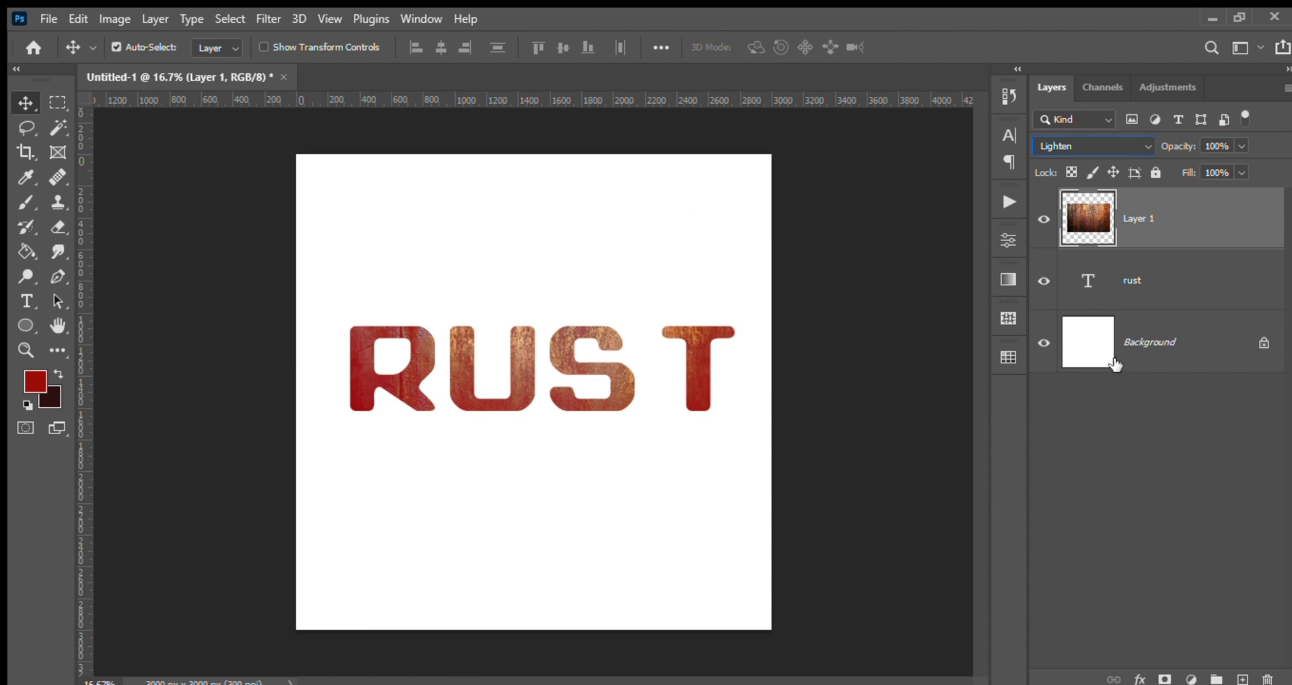
- Invert the Background layer to black, then reselect the rust texture layer
left_click(1157, 345)
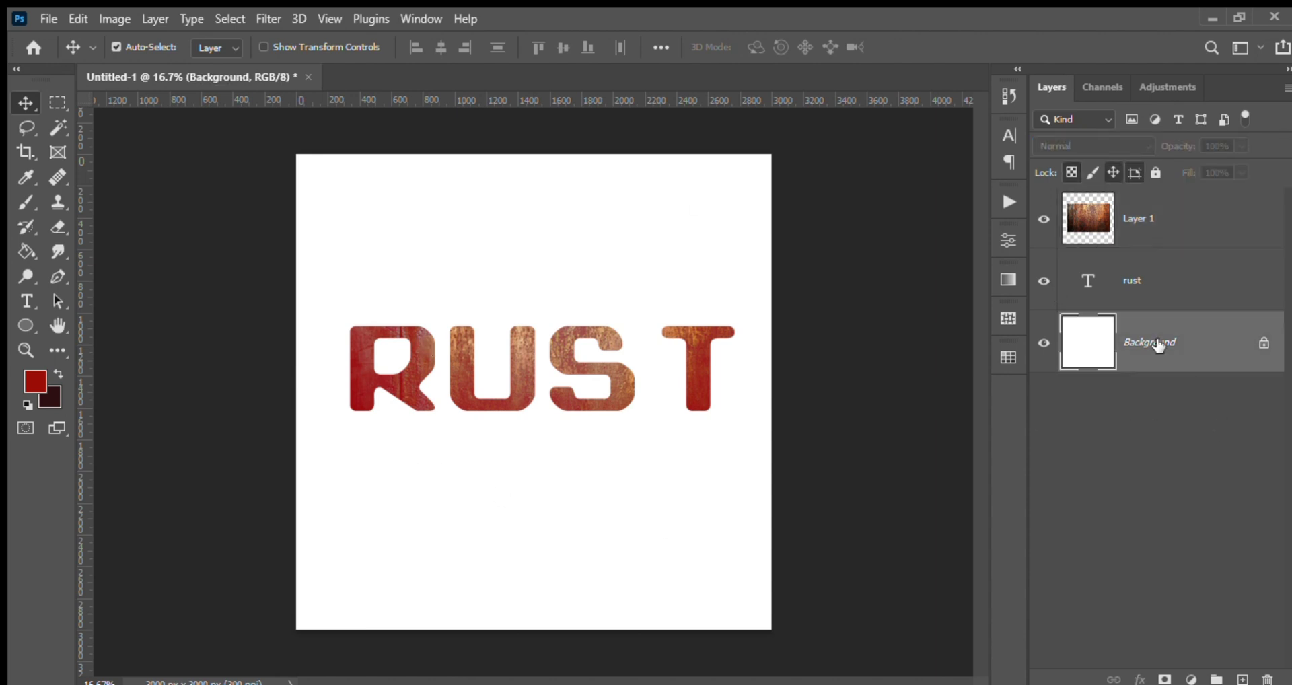
key("ctrl+i")
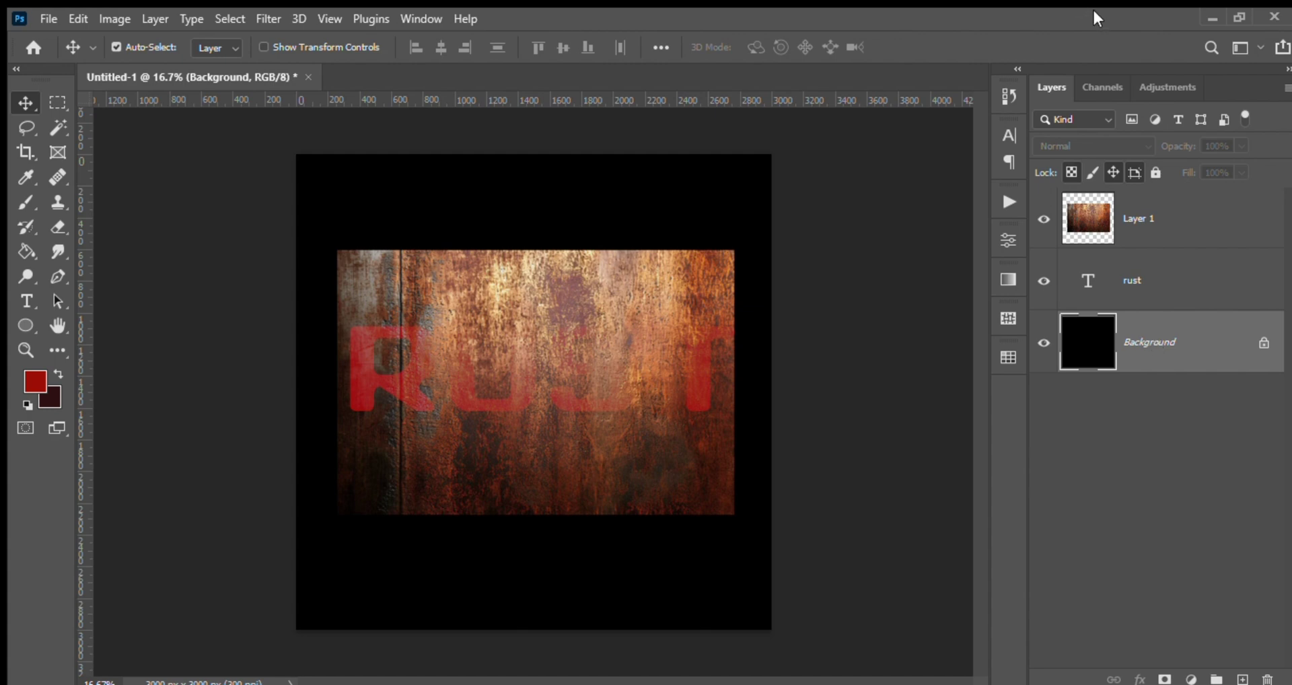
left_click(1174, 220)
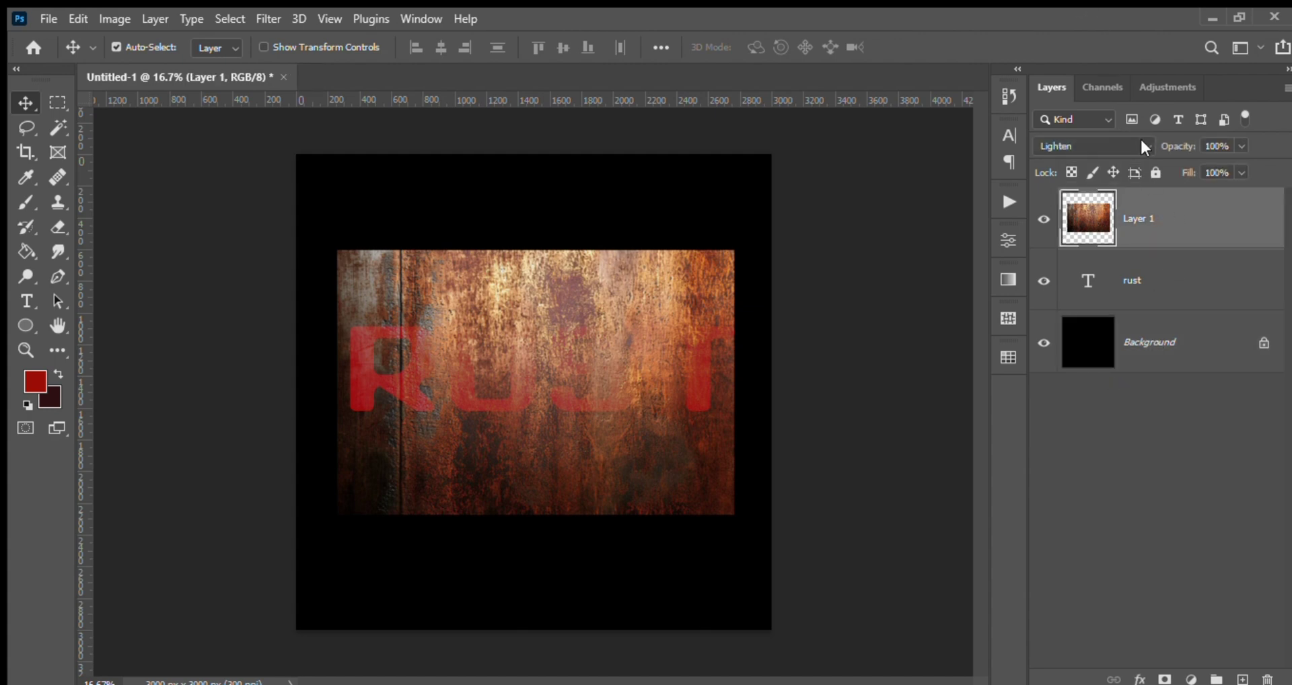
- Compare Color Burn, Darker Color and Lighten blends, settling the texture on Multiply
scroll(1140, 143, "up", 4)
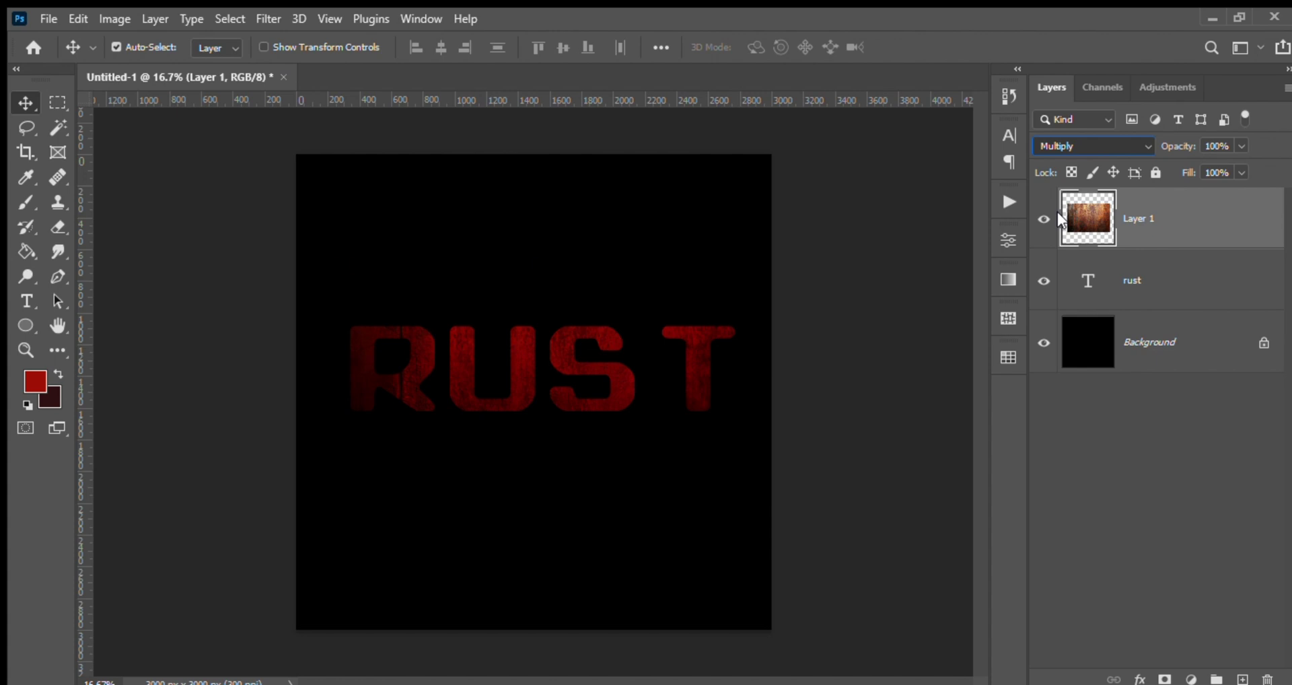
key("Down")
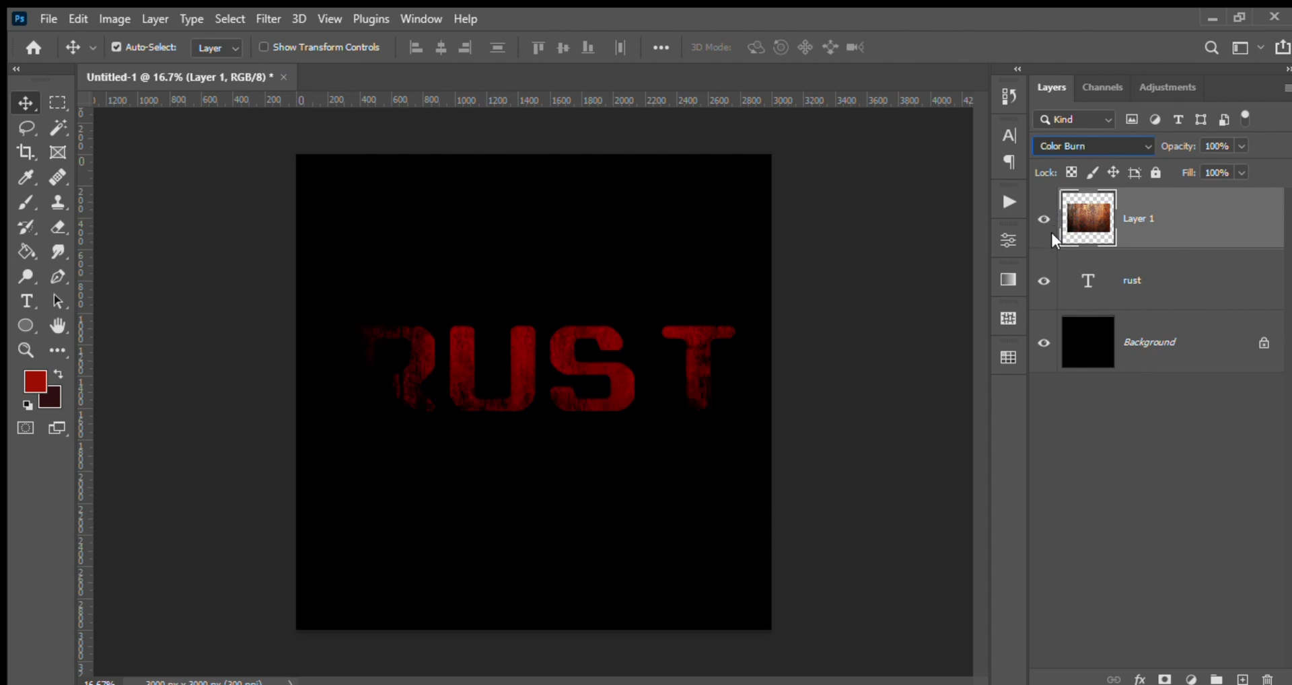
key("Down")
key("Down")
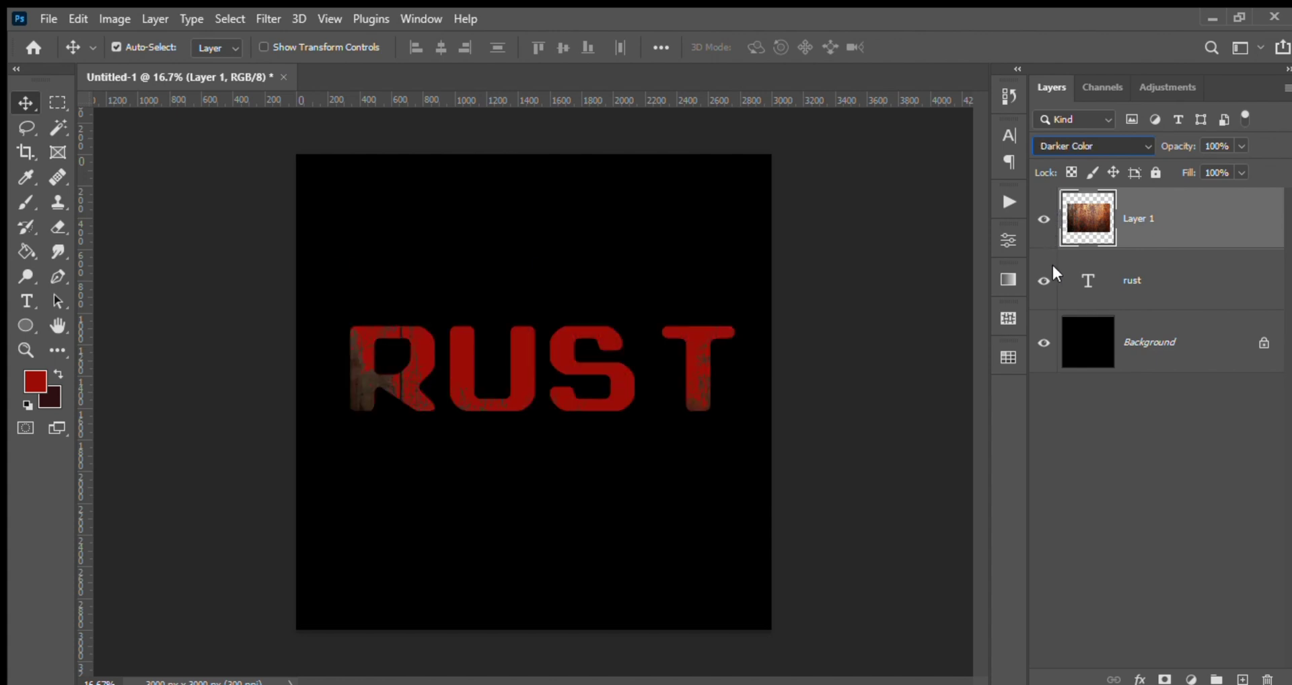
key("Down")
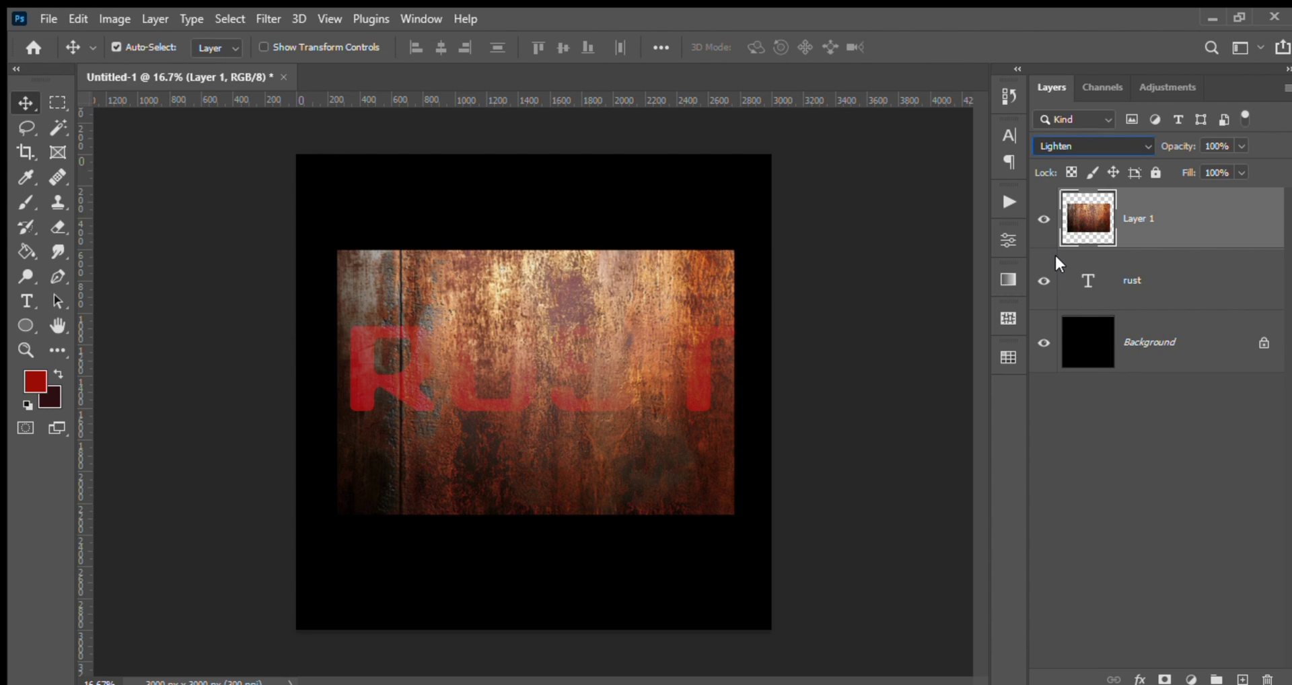
key("Up")
key("Up")
key("Up")
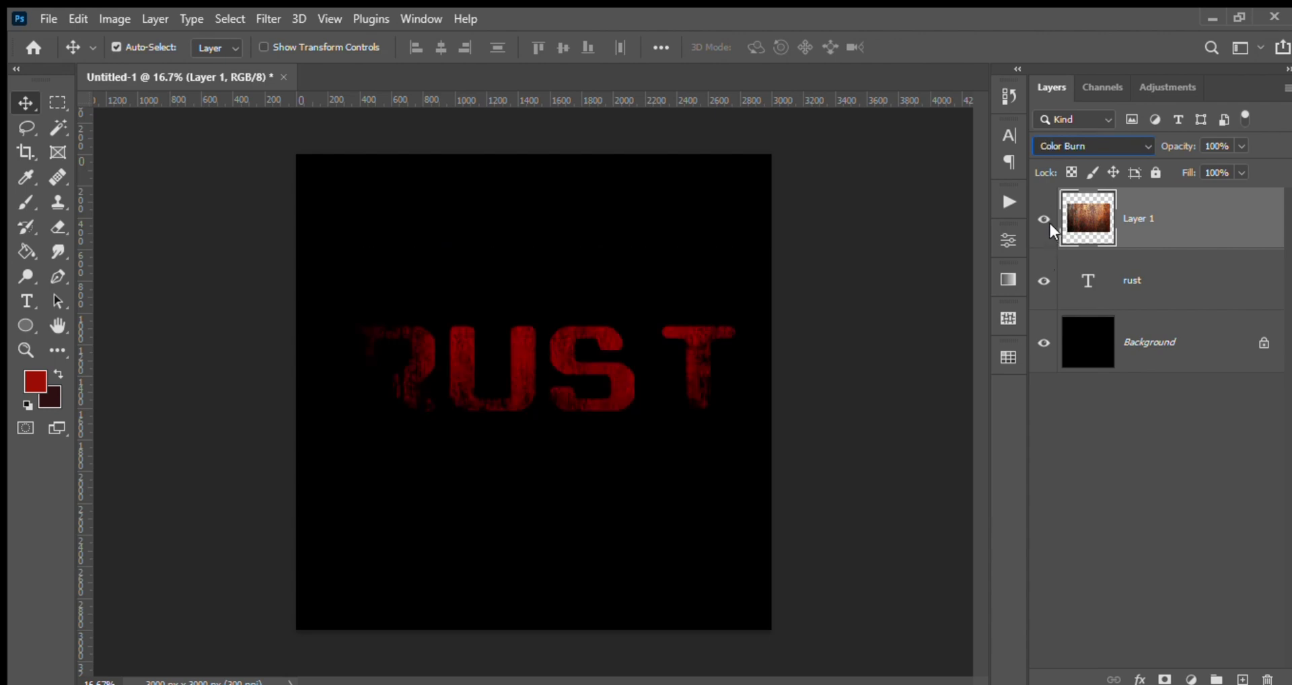
key("Up")
key("Up")
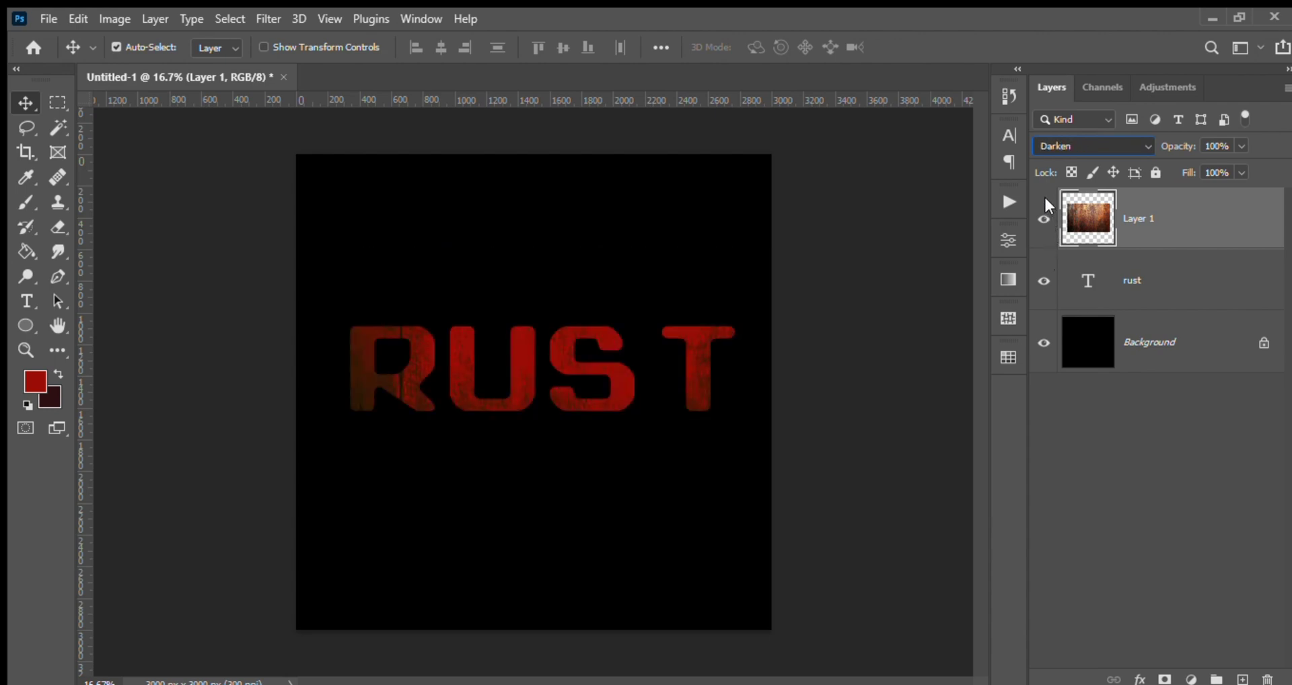
key("Down")
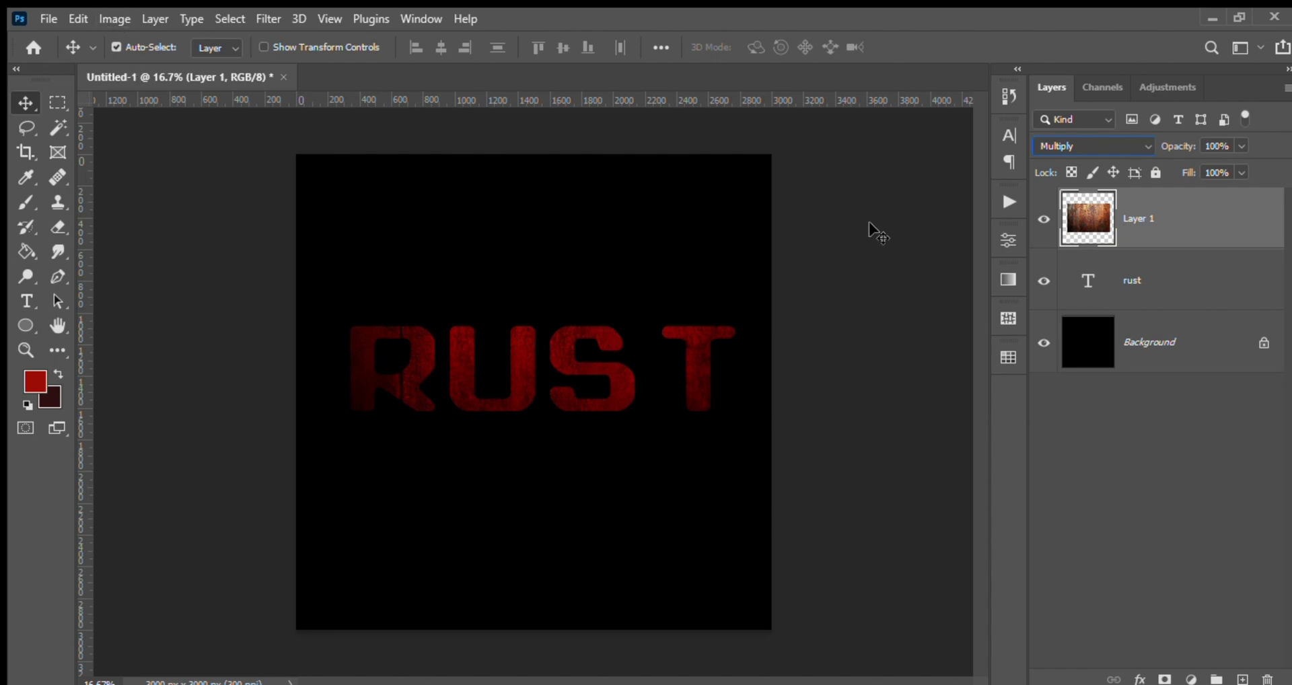
key("i")
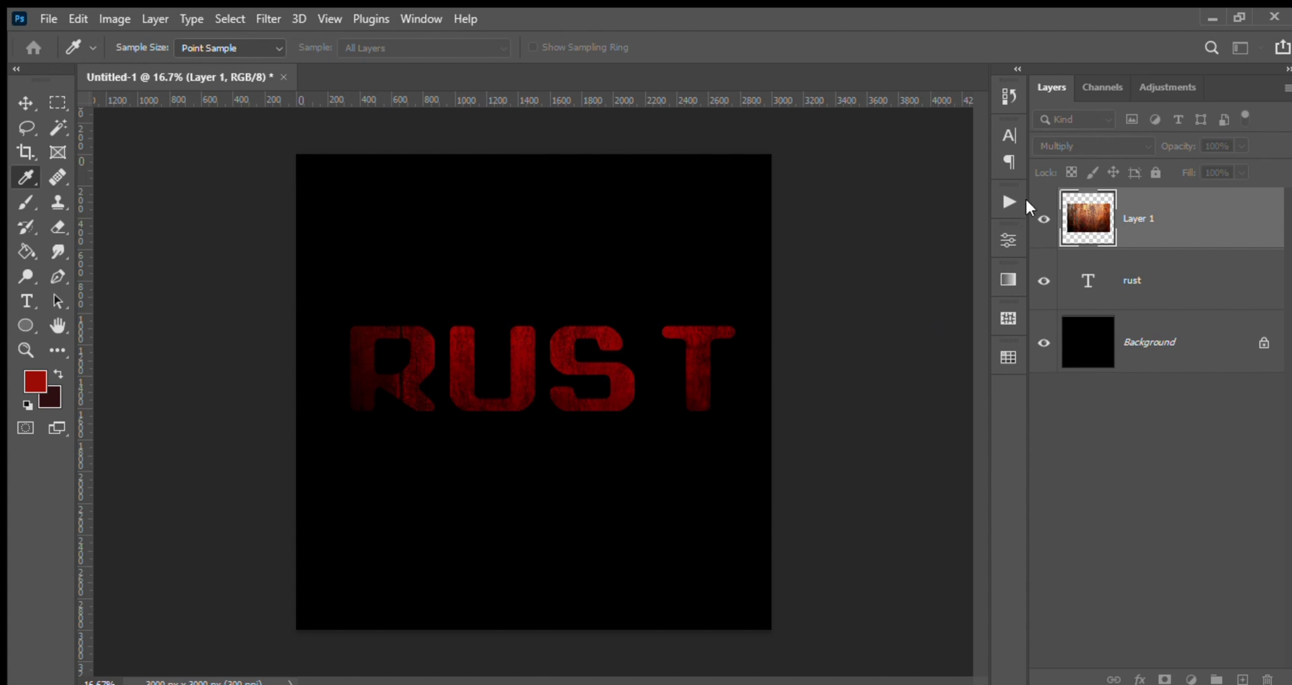
- Toggle between the Move and Eyedropper tools, ending on Move
key("v")
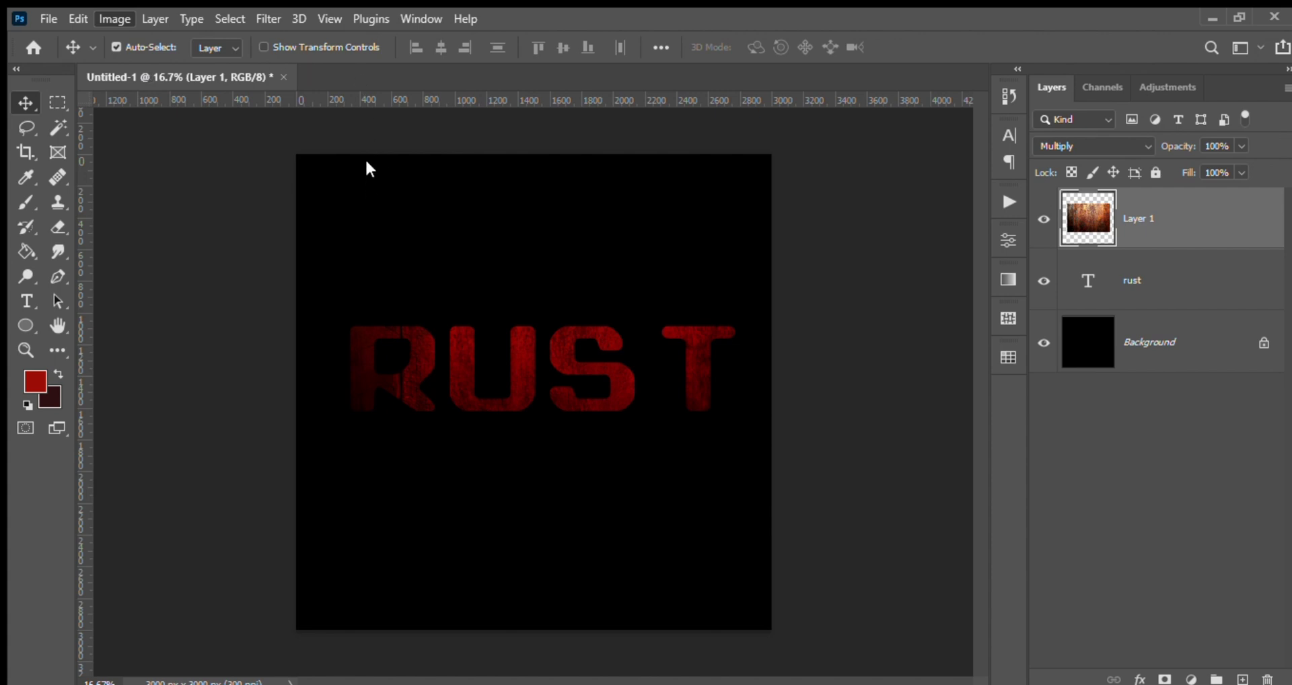
key("i")
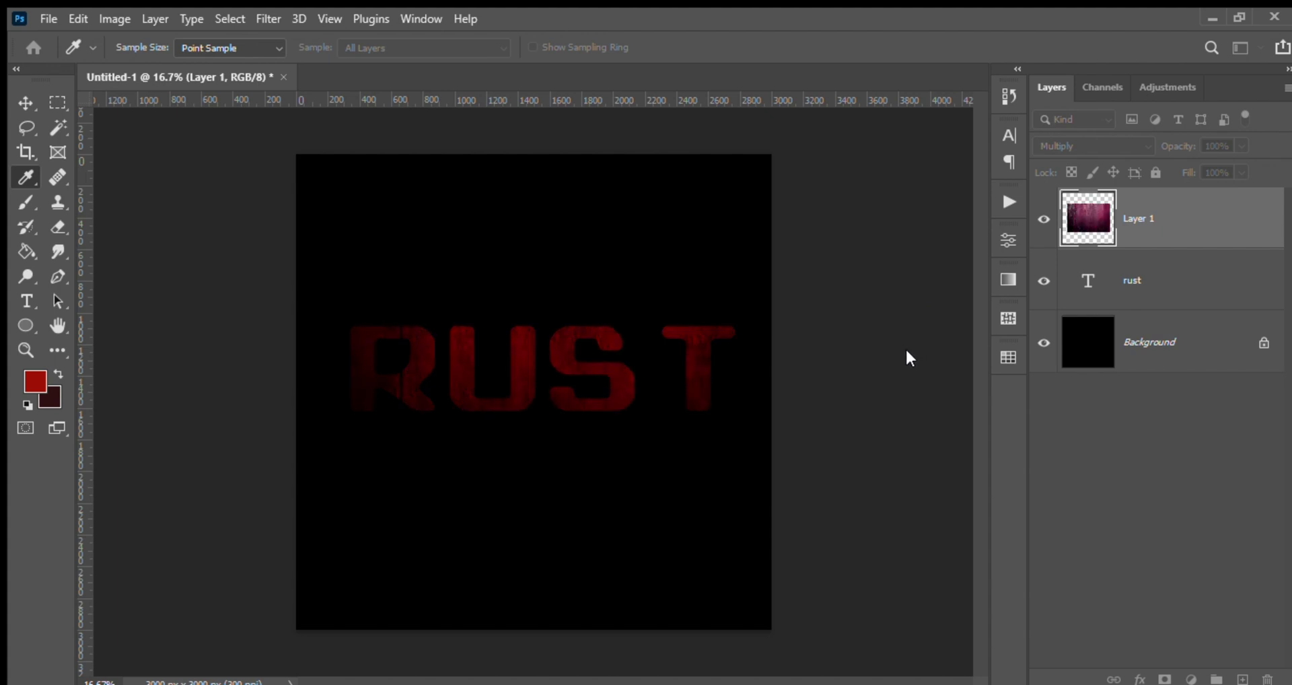
key("v")
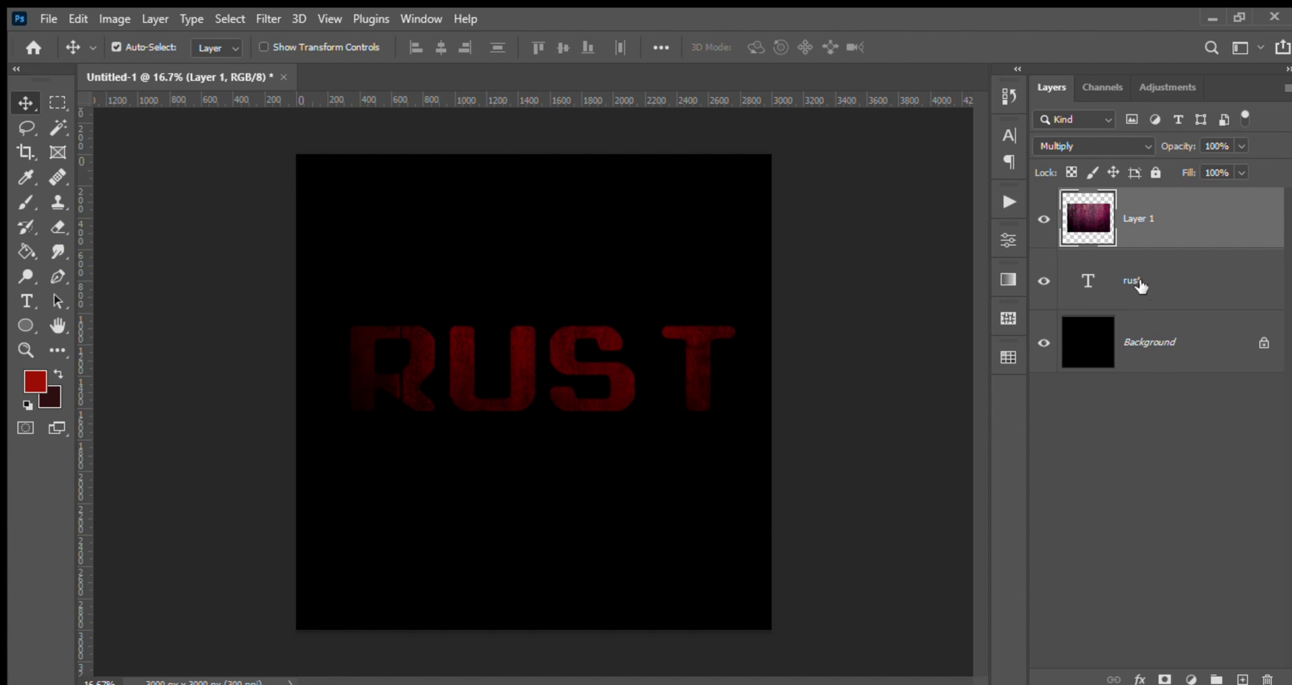
key("shift+alt+n")
key("ctrl+z")
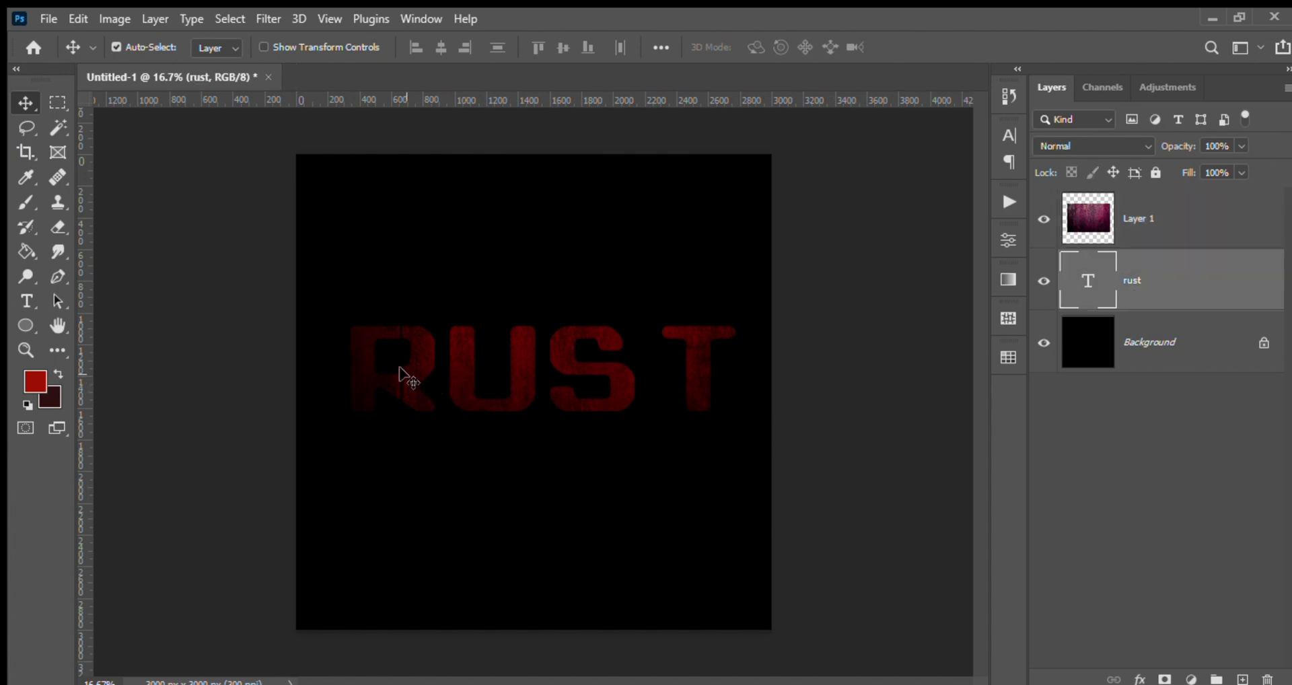
key("ctrl+shift+z")
key("ctrl+shift+z")
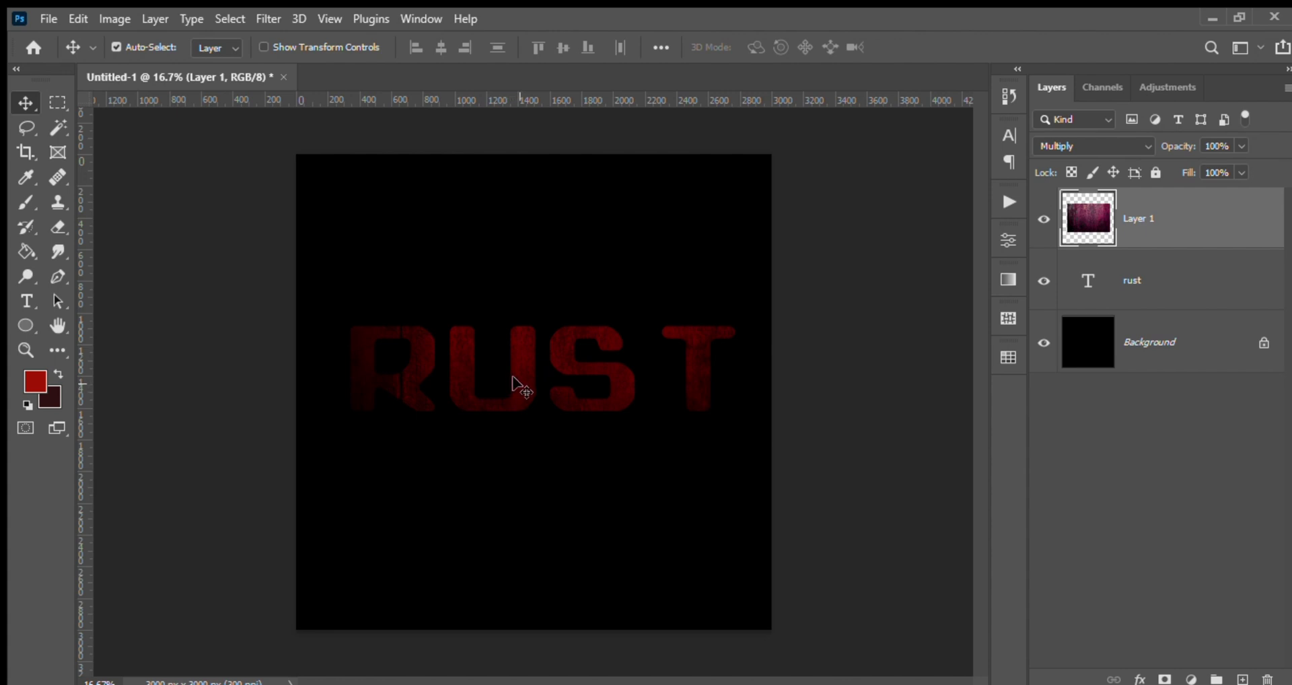
key("shift+alt+n")
left_click(1158, 282)
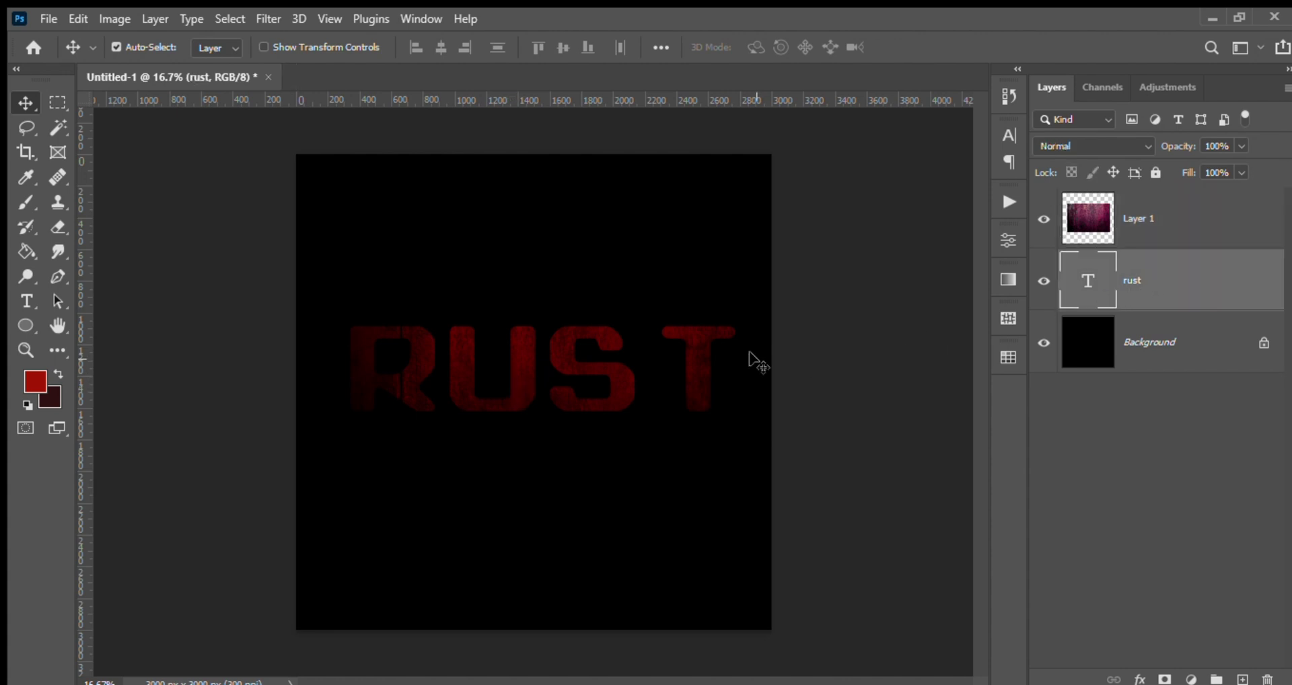
left_click(618, 378)
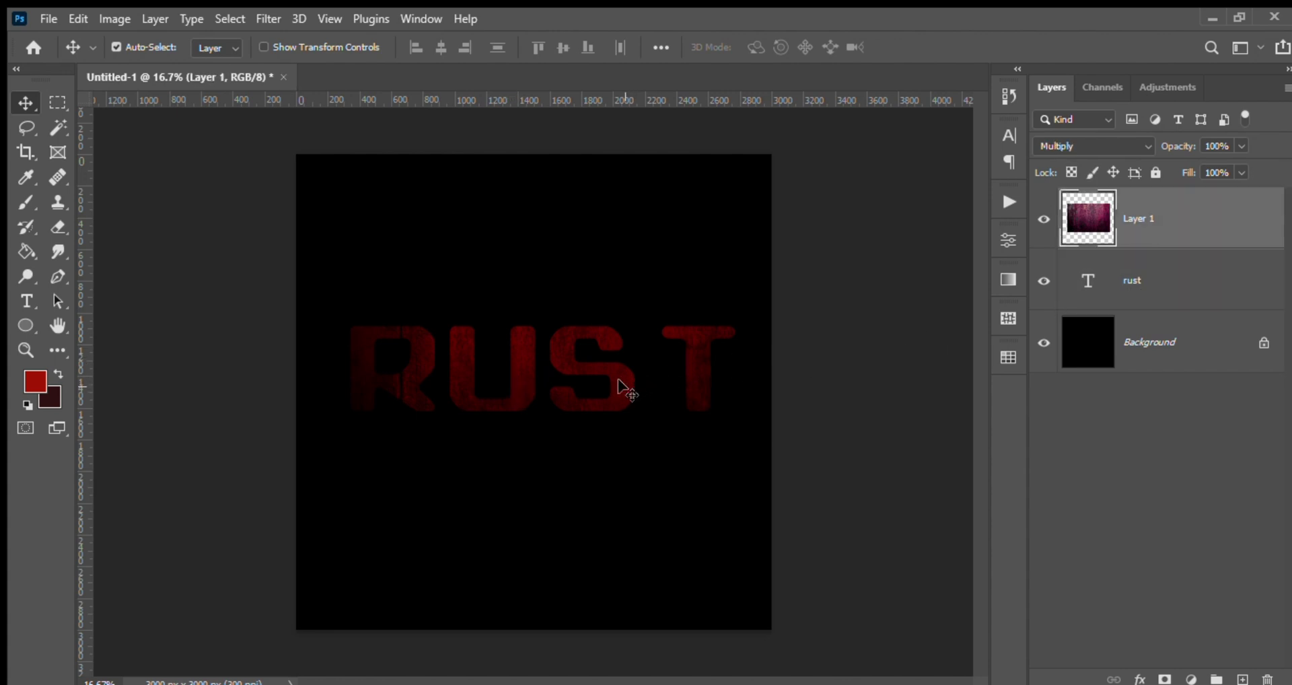
left_click(1138, 281)
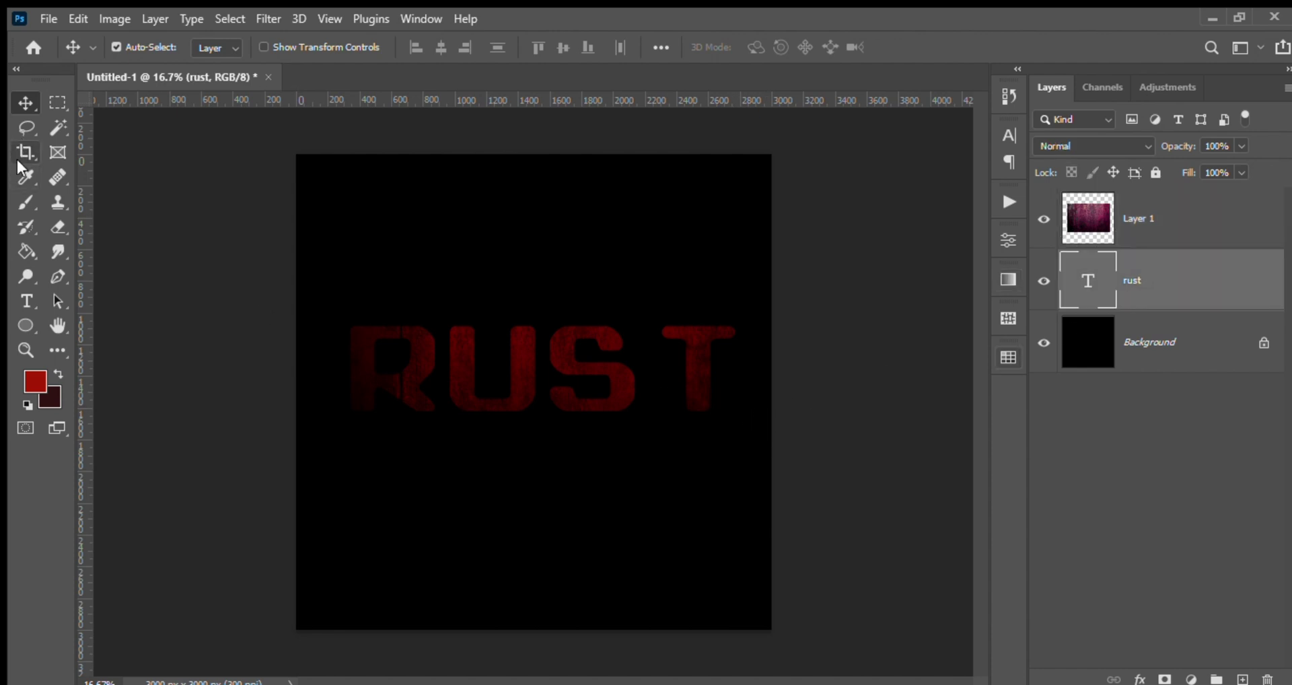
left_click(25, 301)
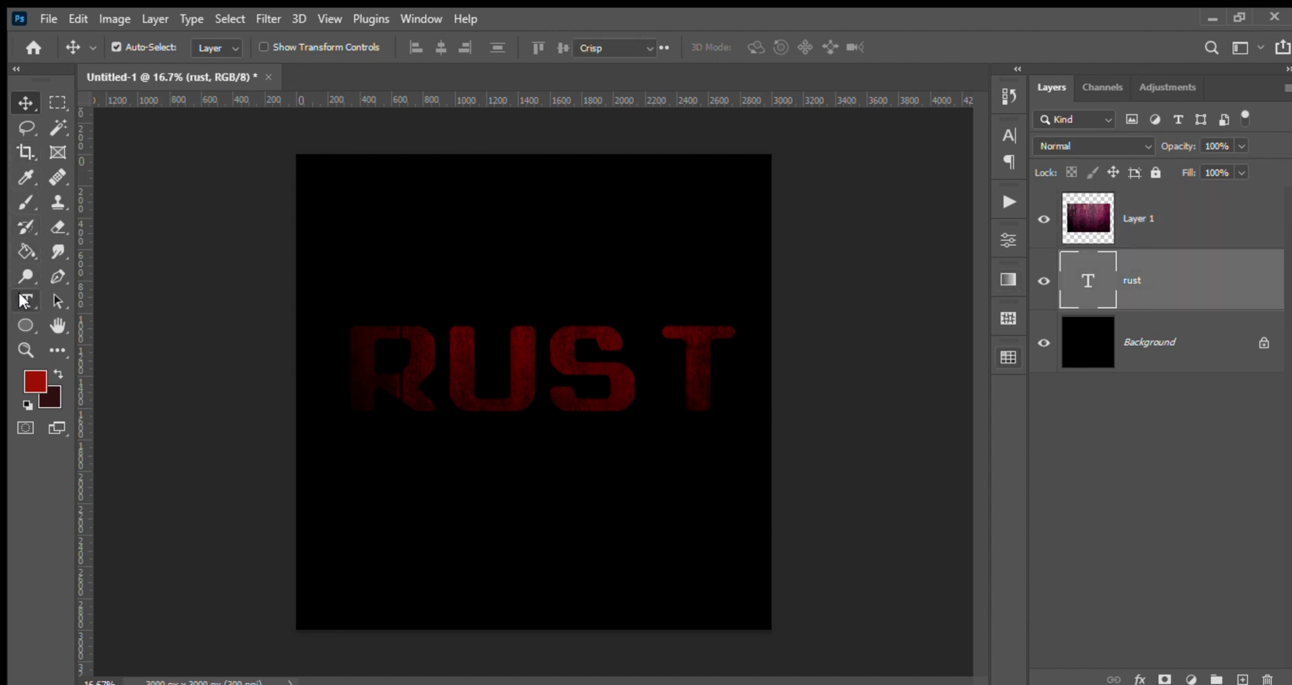
left_click(651, 348)
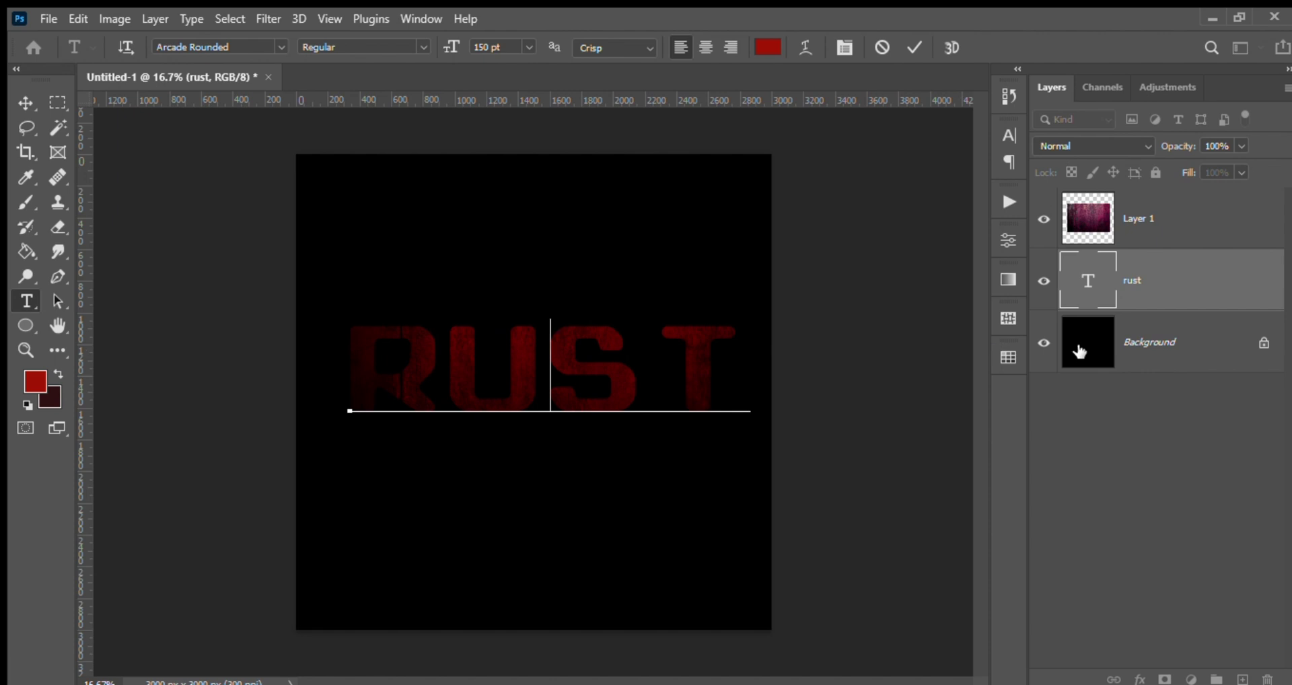
key("Delete")
key("Delete")
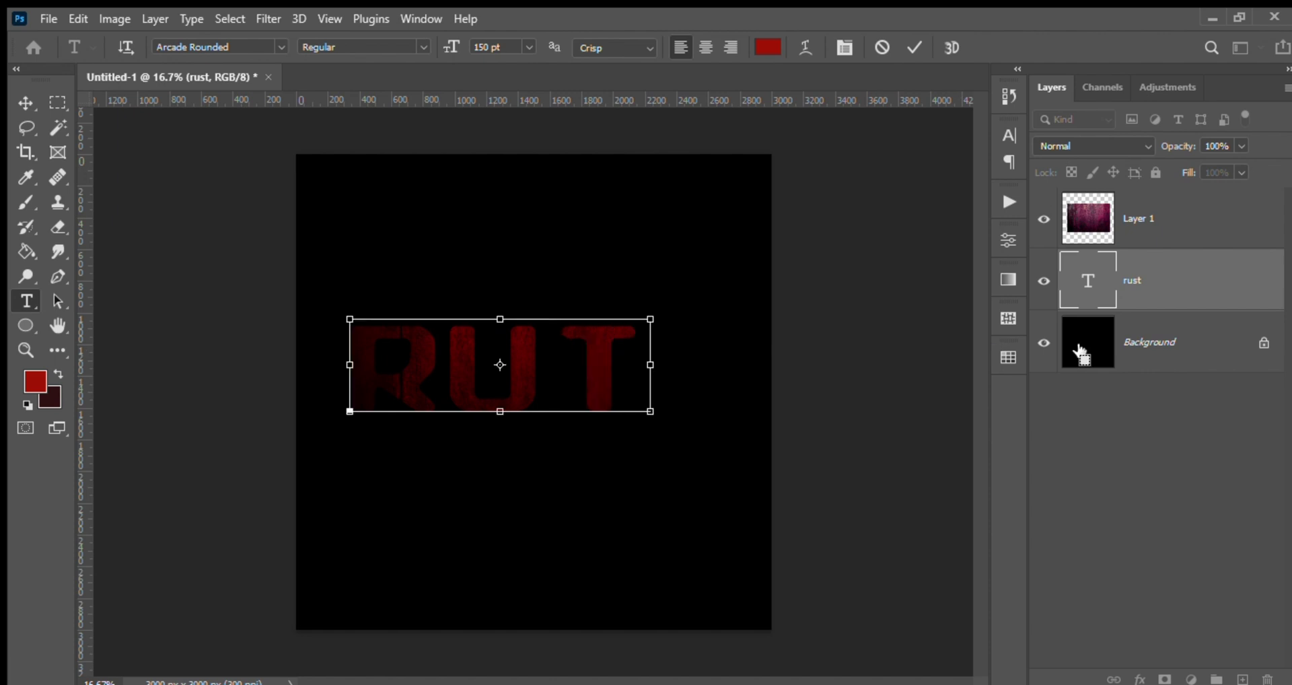
key("ctrl+z")
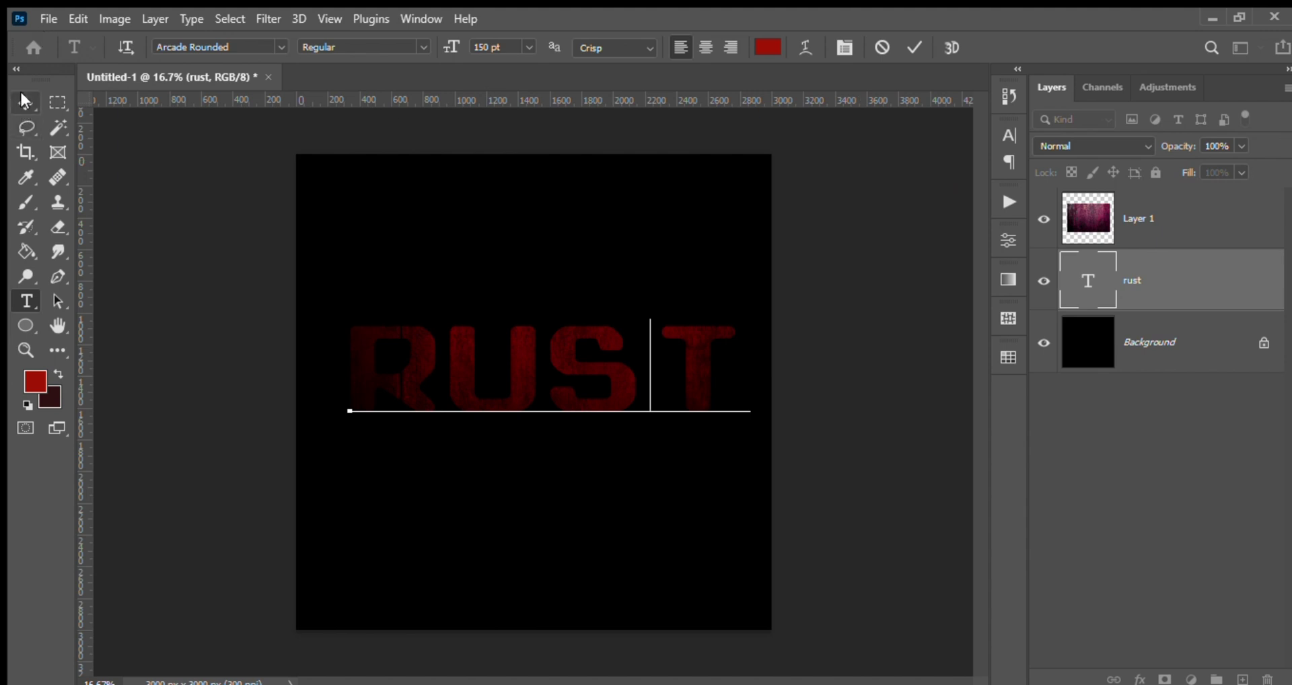
left_click(25, 101)
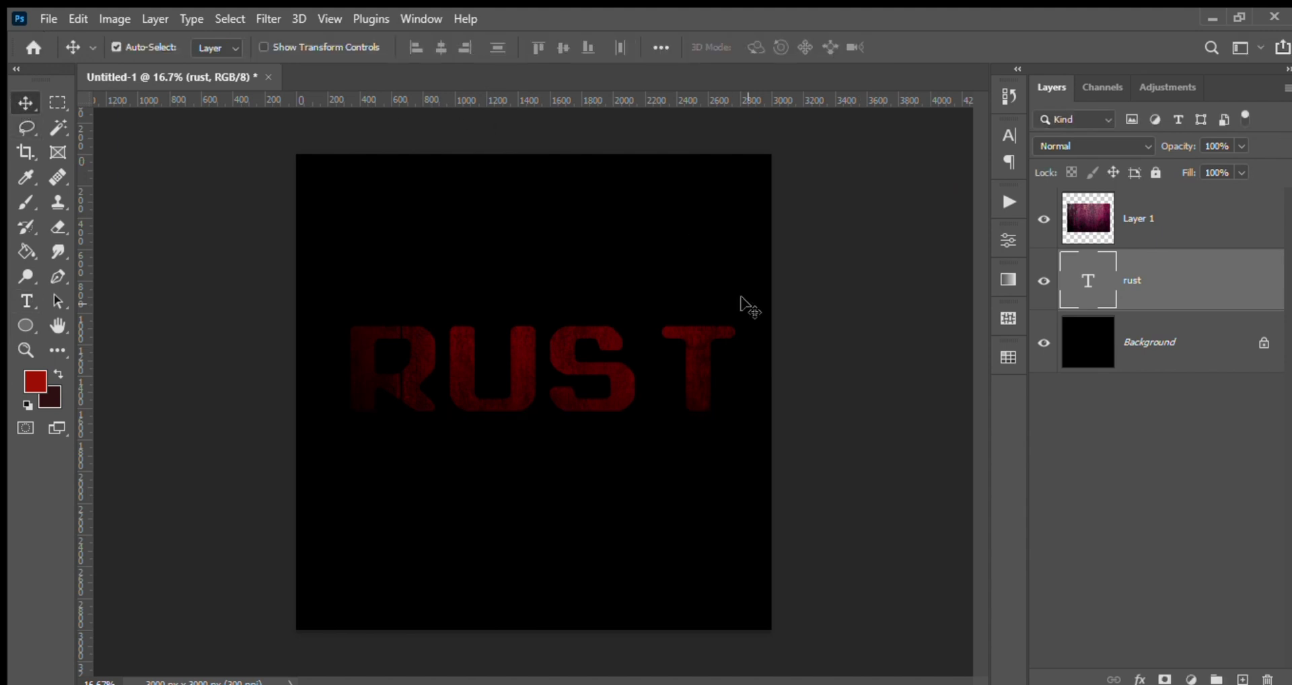
- Zoom in three steps with Ctrl++ to inspect the rust texture in the letters
key("ctrl+plus")
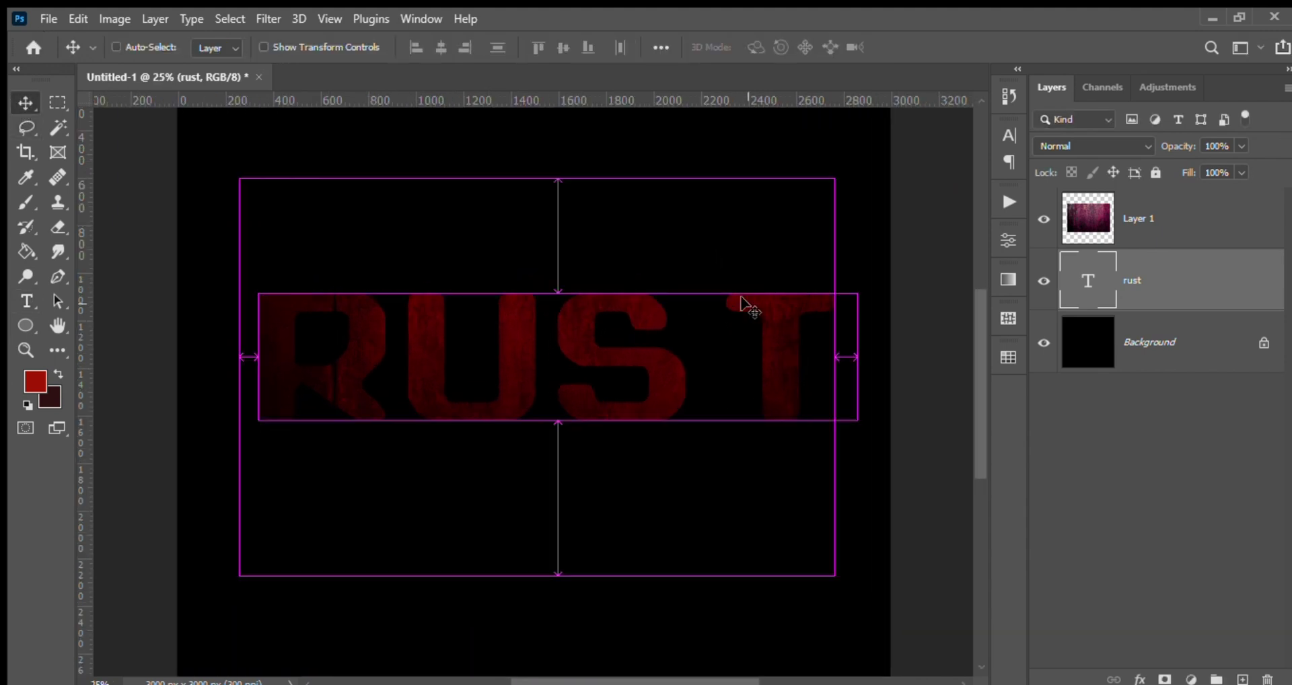
key("ctrl+plus")
key("ctrl+plus")
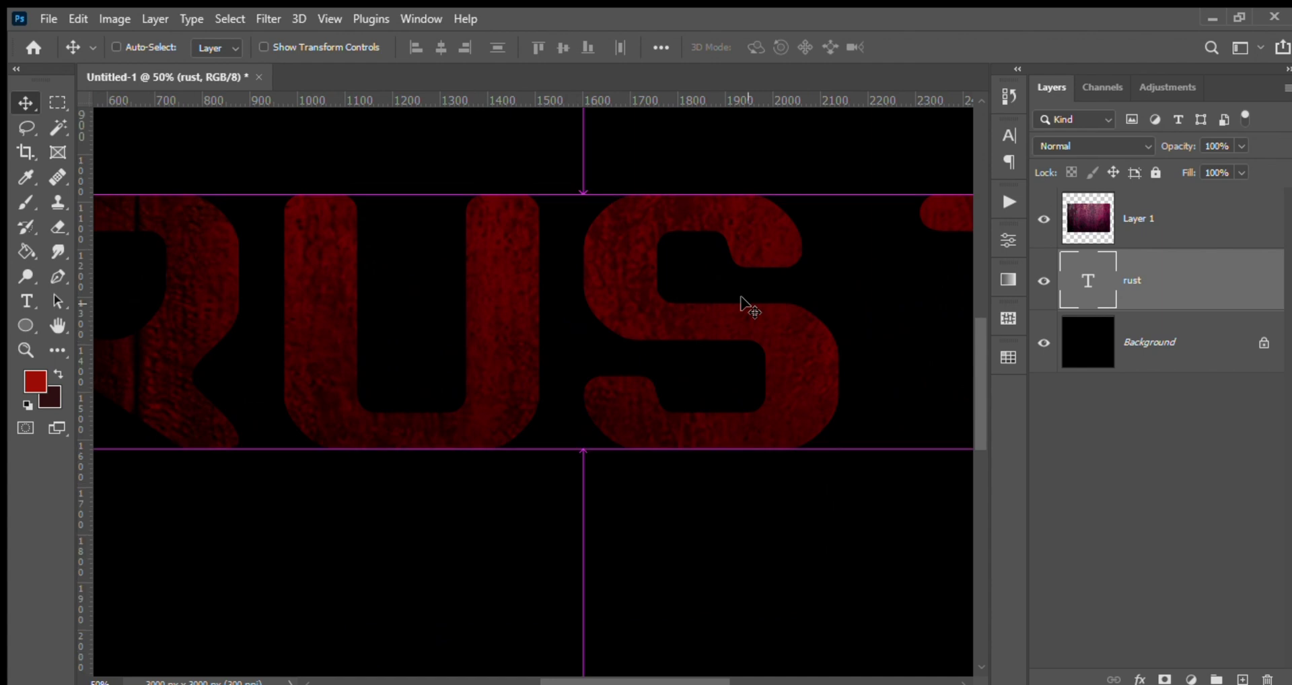
key("ctrl+plus")
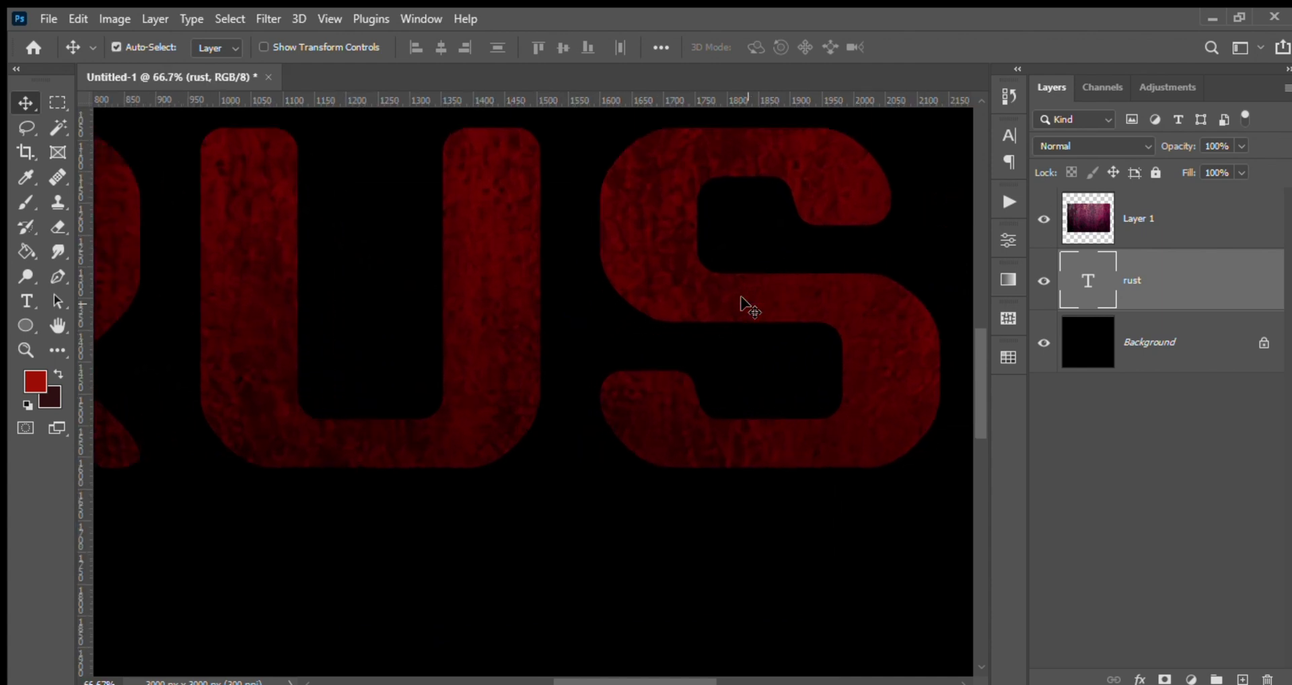